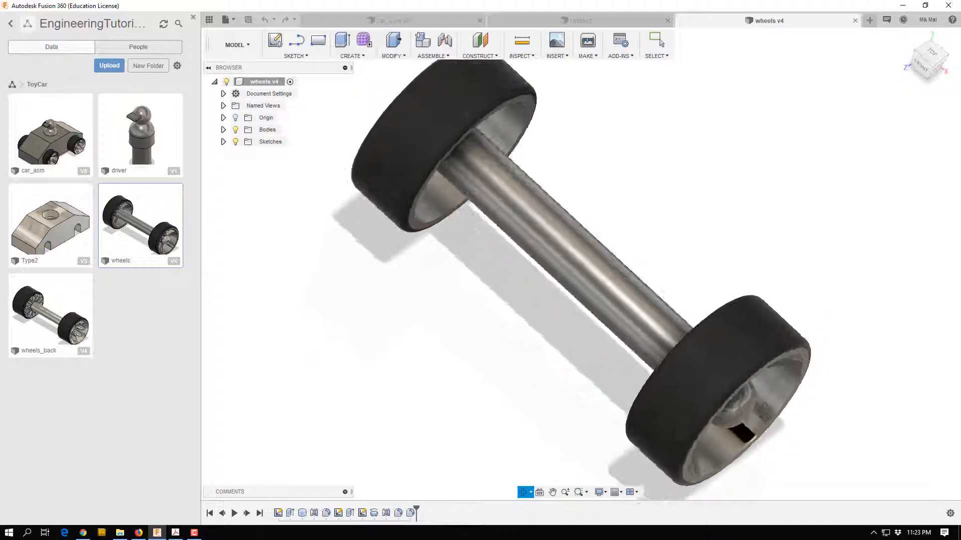
# Step: Examine the wheel and axle drawing on page 3 of 00_ToyCar_drawings.pdf in Adobe Acrobat and return to Fusion 360
pyautogui.click(659, 42)
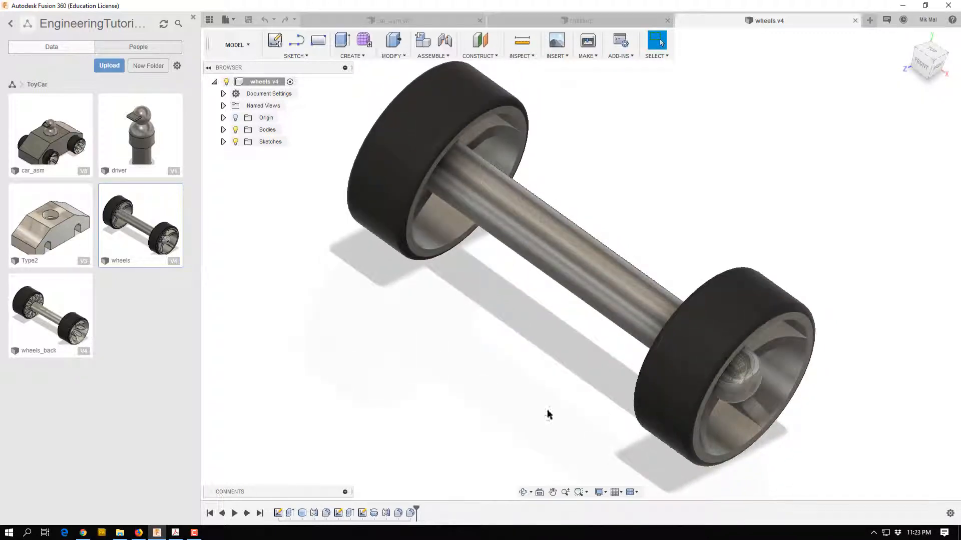
pyautogui.click(175, 533)
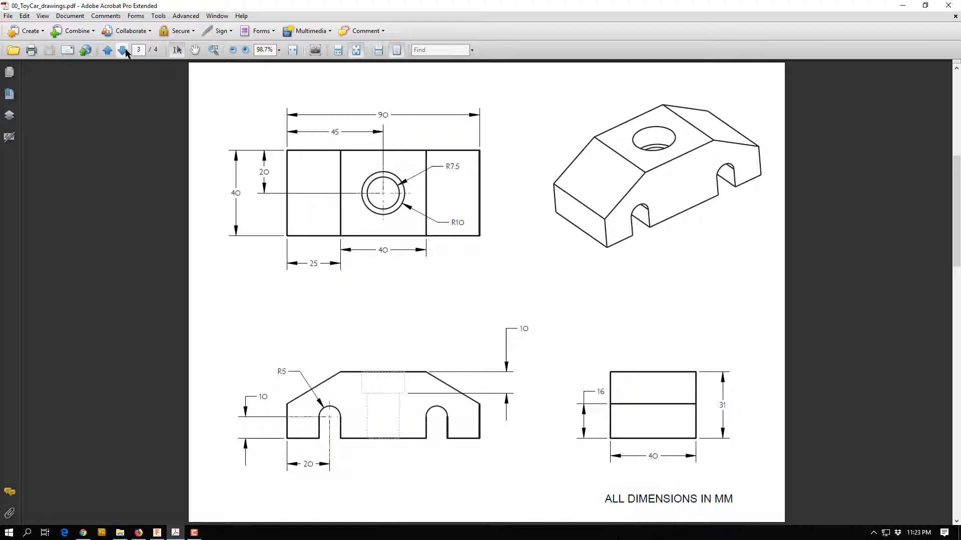
pyautogui.click(122, 50)
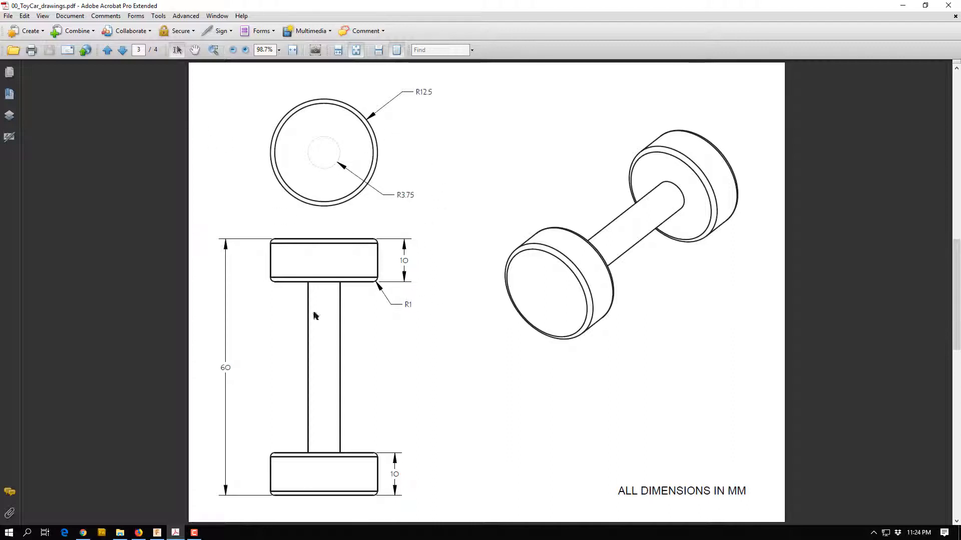
pyautogui.moveTo(157, 534)
pyautogui.hotkey('alt', 'Tab')
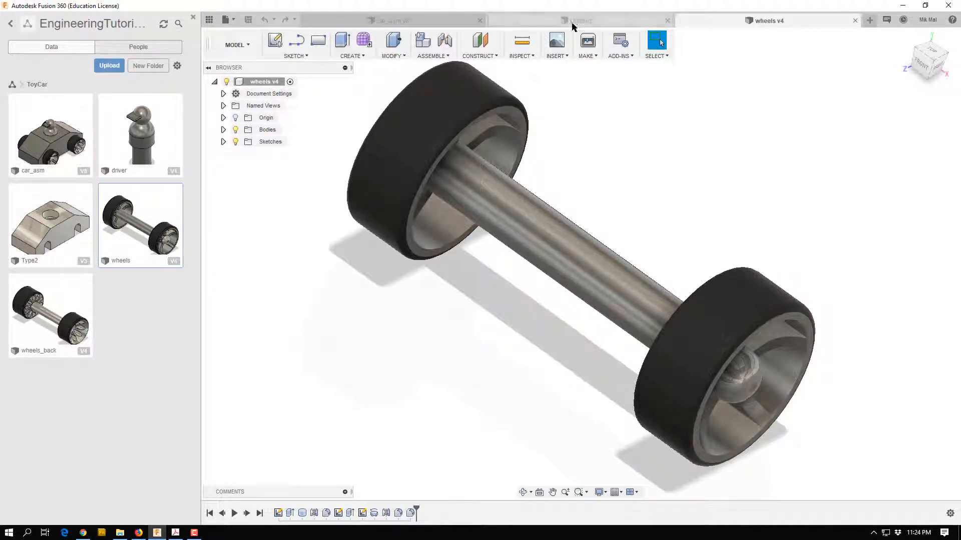
# Step: Close the wheels design and the untitled car body design, discarding the car body without saving
pyautogui.click(854, 20)
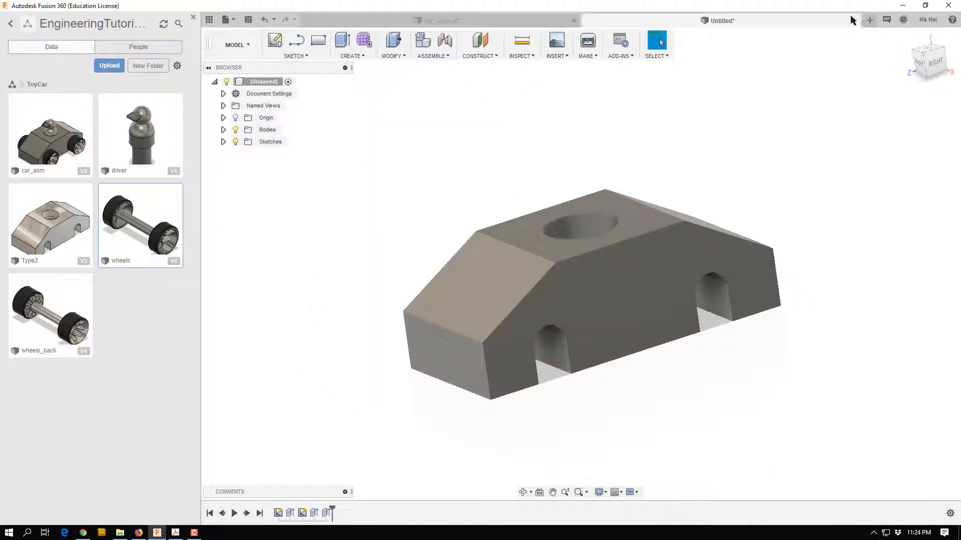
pyautogui.click(860, 21)
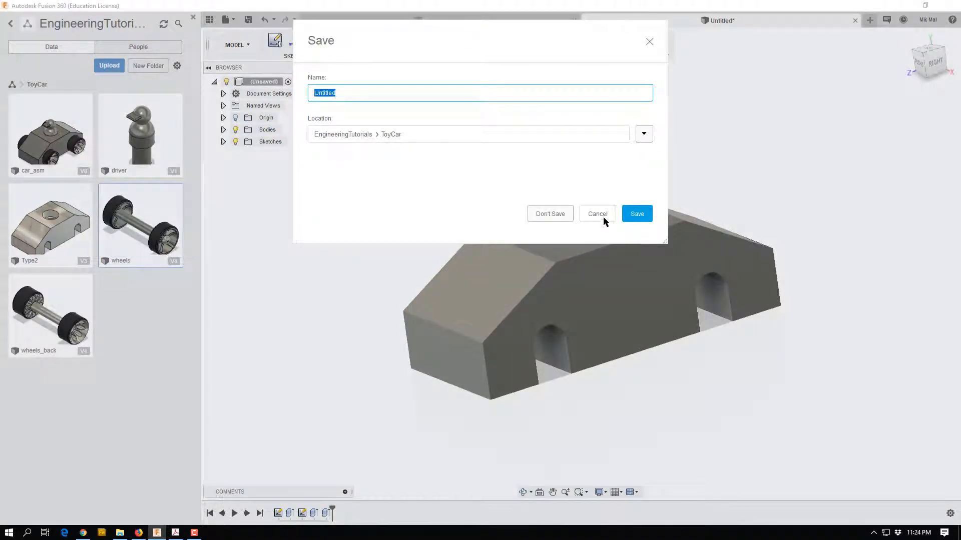
pyautogui.click(597, 213)
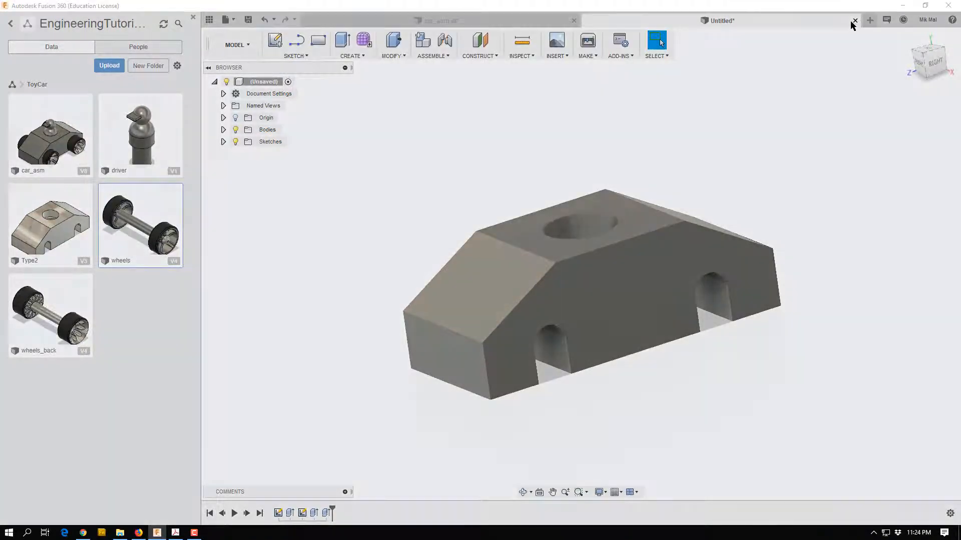
pyautogui.click(854, 21)
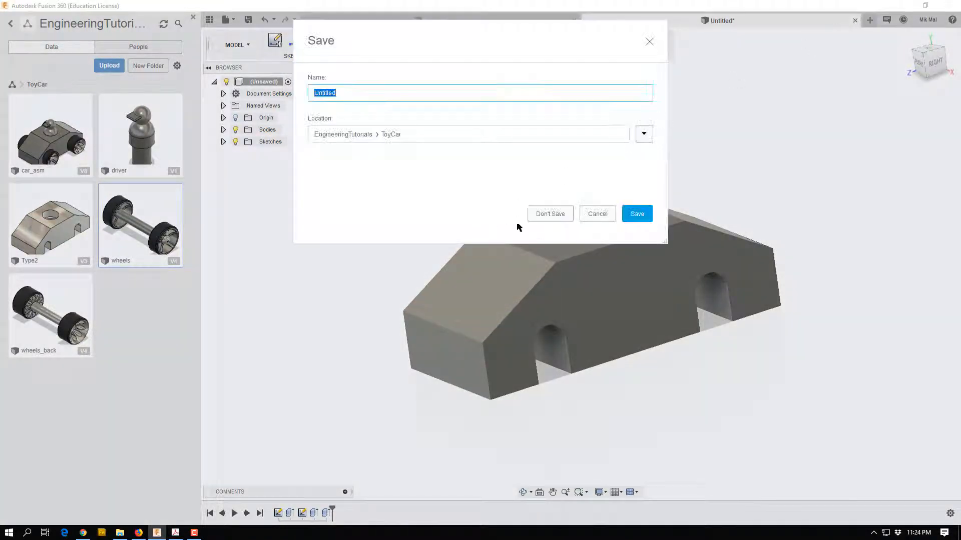
pyautogui.click(550, 214)
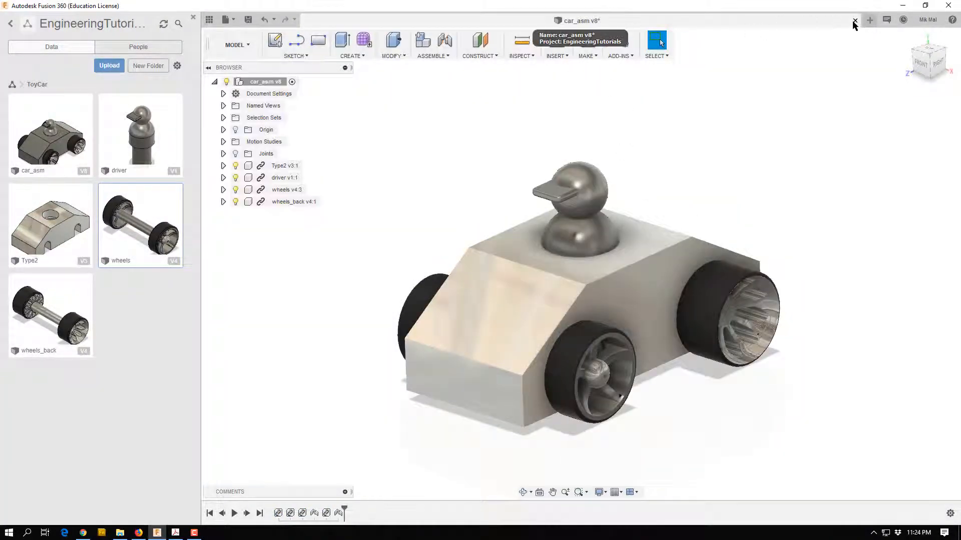
# Step: Hide the project data list and create a new empty design
pyautogui.click(194, 20)
pyautogui.click(24, 20)
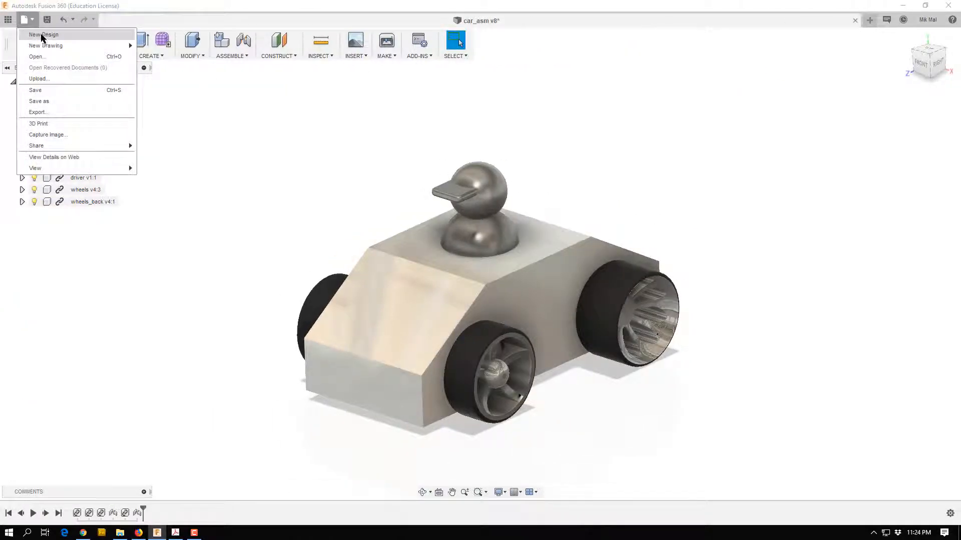
pyautogui.click(43, 35)
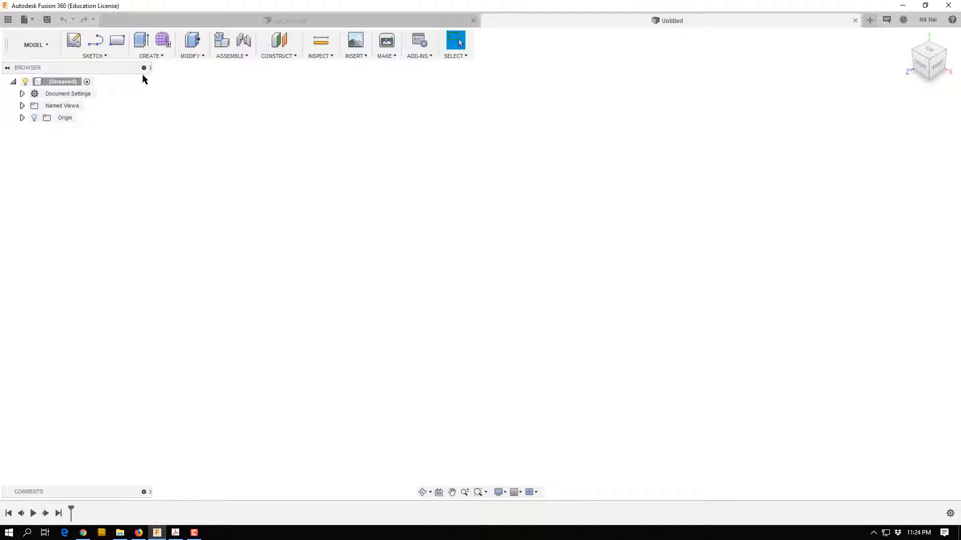
# Step: Start a sketch on the front XY plane and check the wheel dimensions in the PDF drawing
pyautogui.click(74, 41)
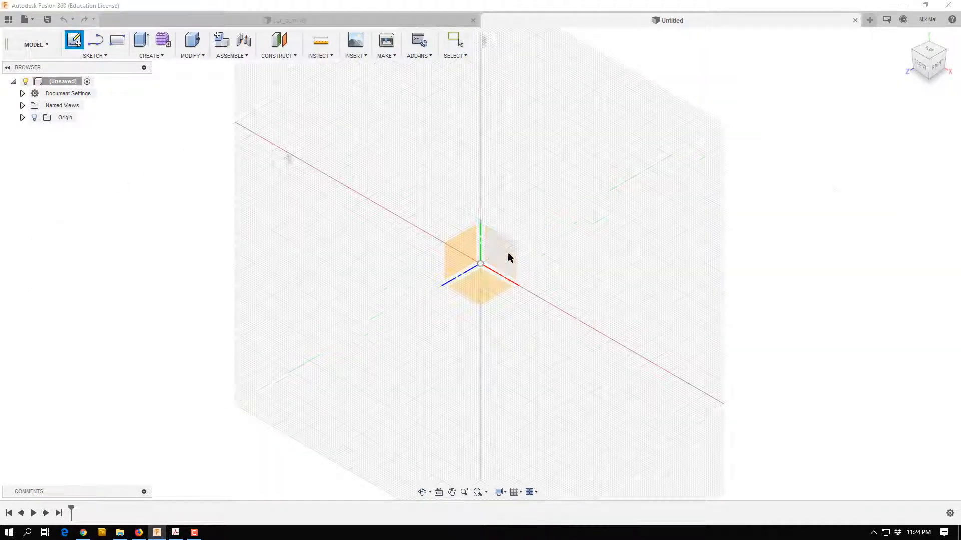
pyautogui.click(508, 255)
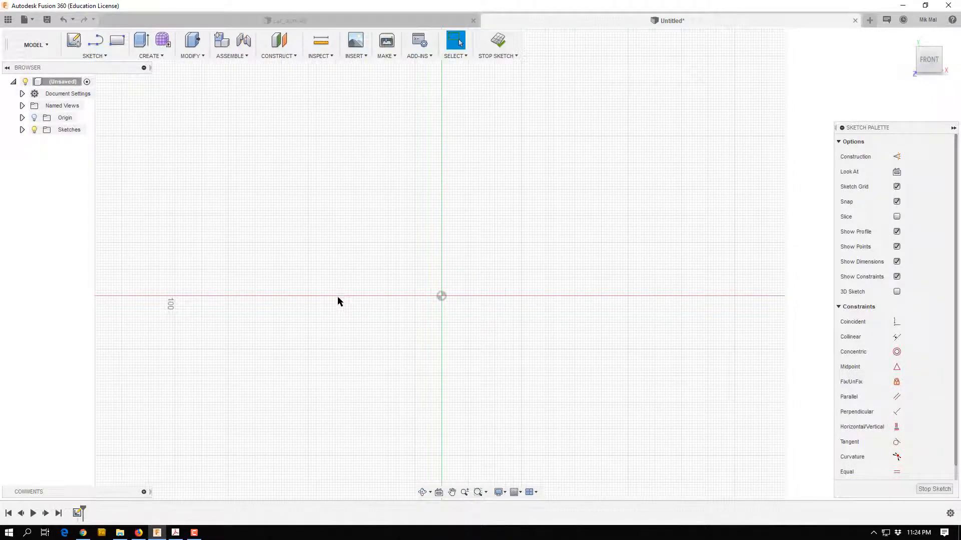
pyautogui.click(175, 533)
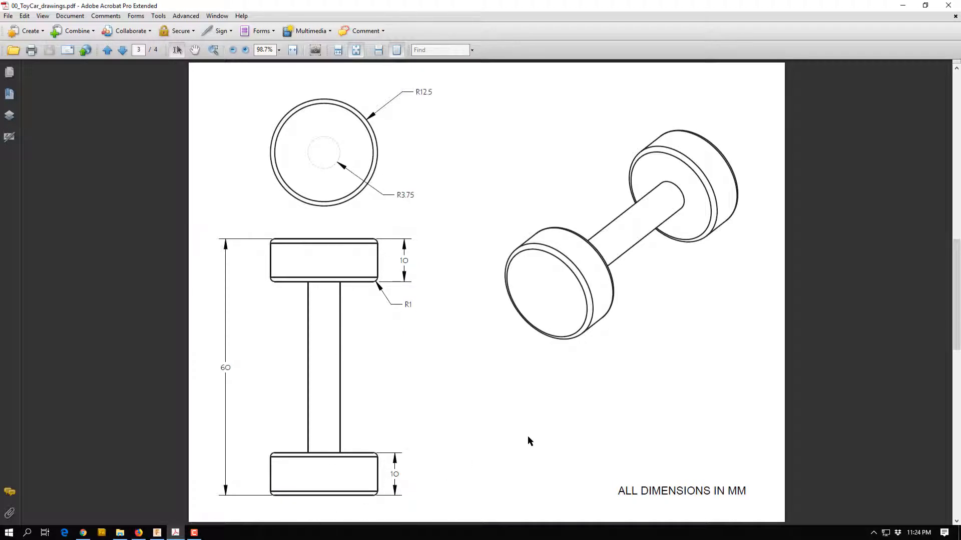
pyautogui.click(158, 534)
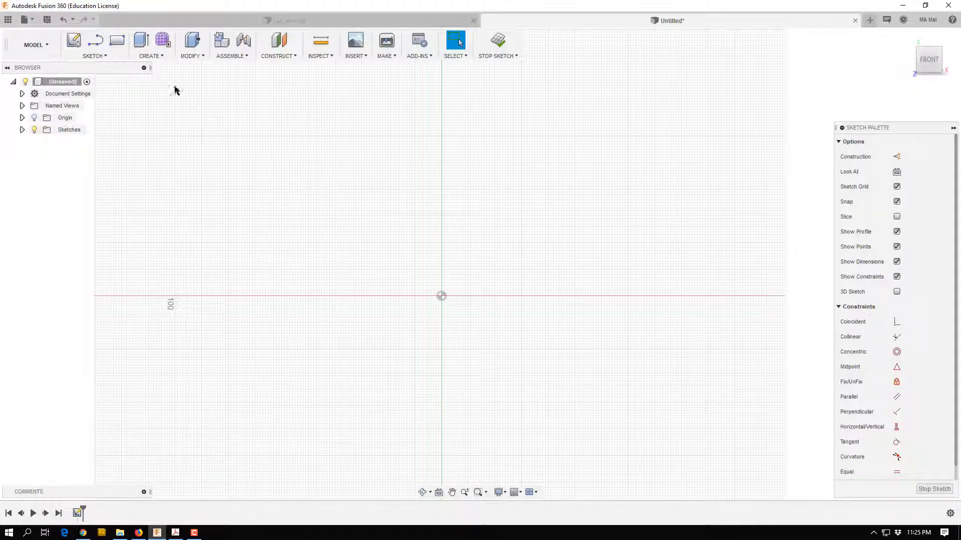
# Step: Draw two construction lines through the origin: a vertical one about 94 mm long and a horizontal one about 156 mm long
pyautogui.click(896, 157)
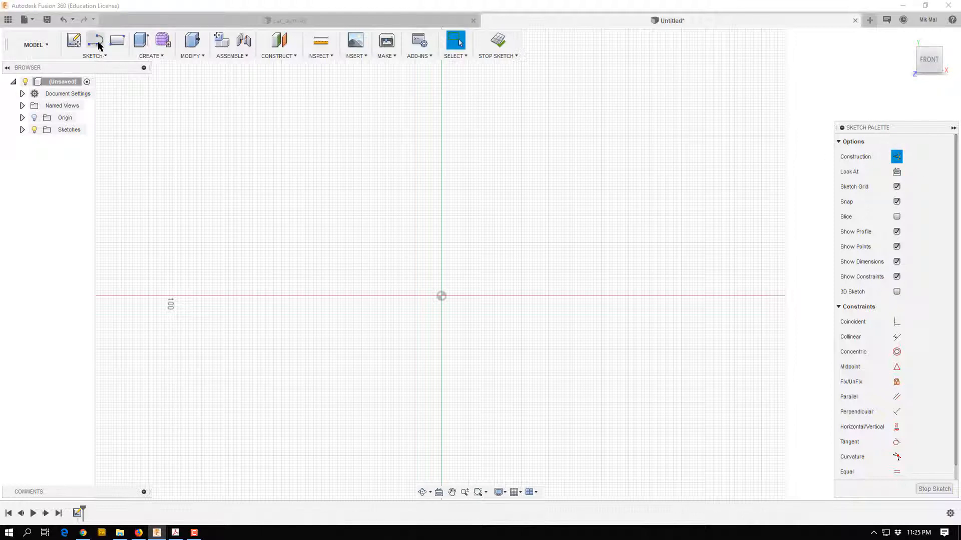
pyautogui.press('l')
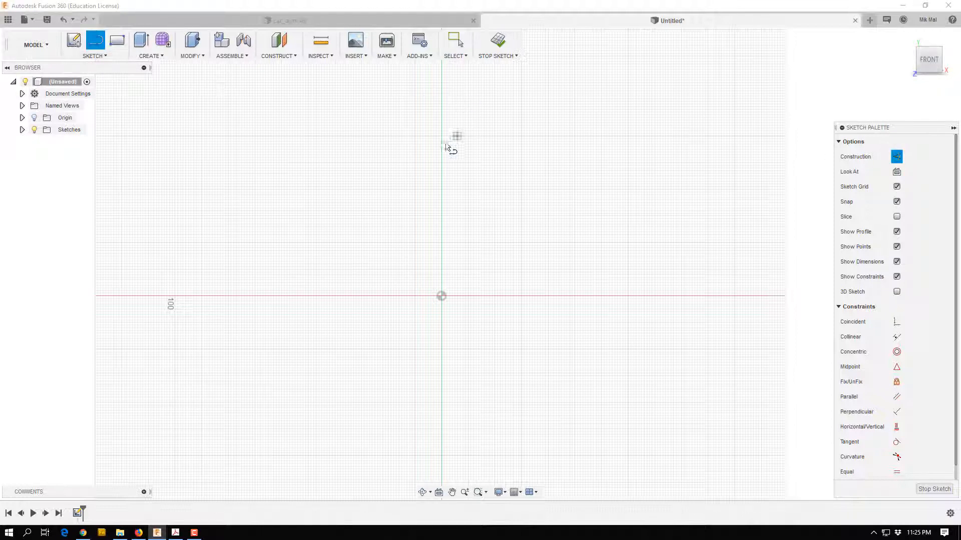
pyautogui.click(441, 147)
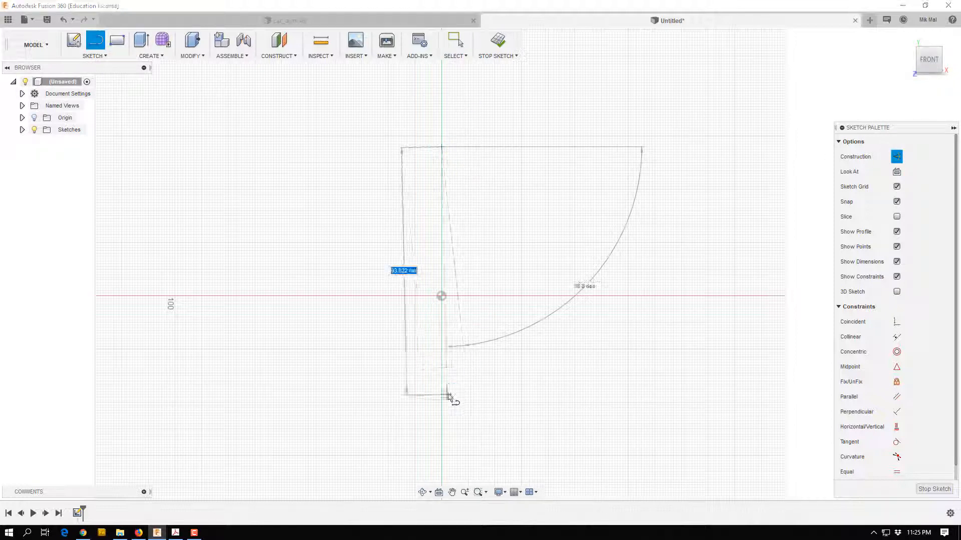
pyautogui.click(440, 397)
pyautogui.click(416, 397)
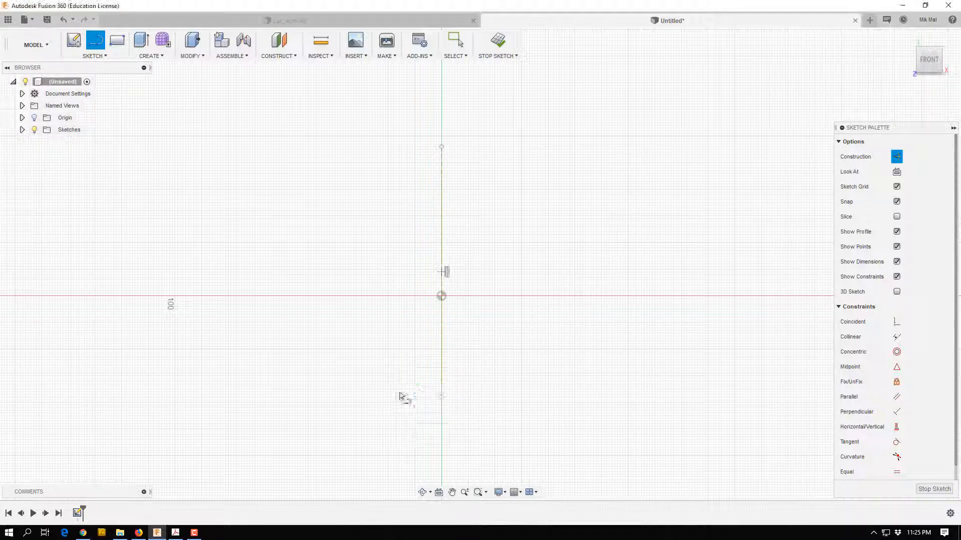
pyautogui.click(218, 295)
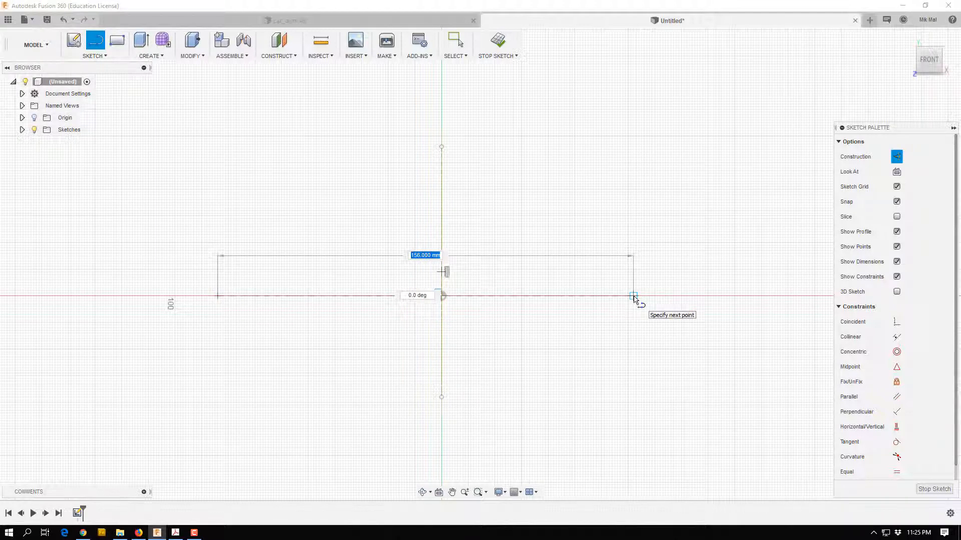
pyautogui.click(633, 296)
pyautogui.click(633, 322)
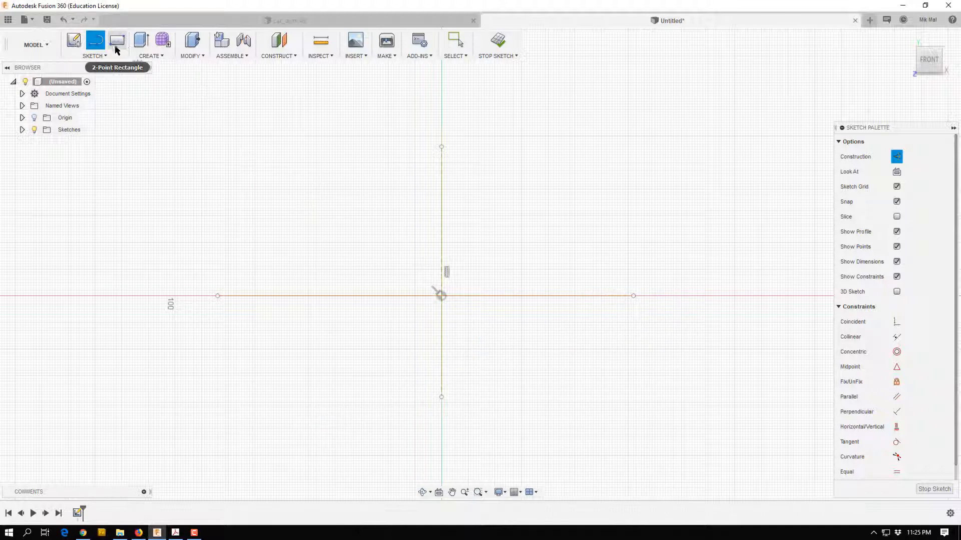
pyautogui.click(440, 295)
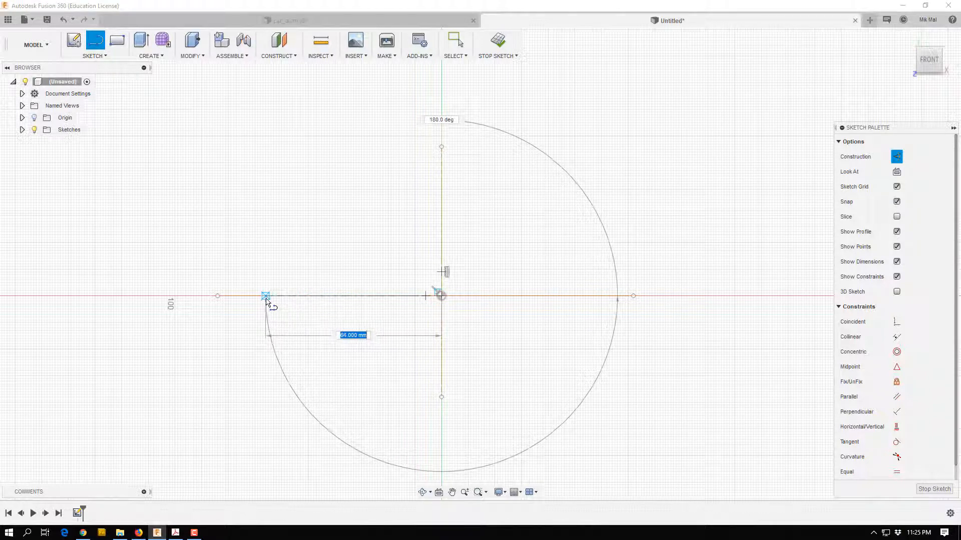
pyautogui.click(265, 299)
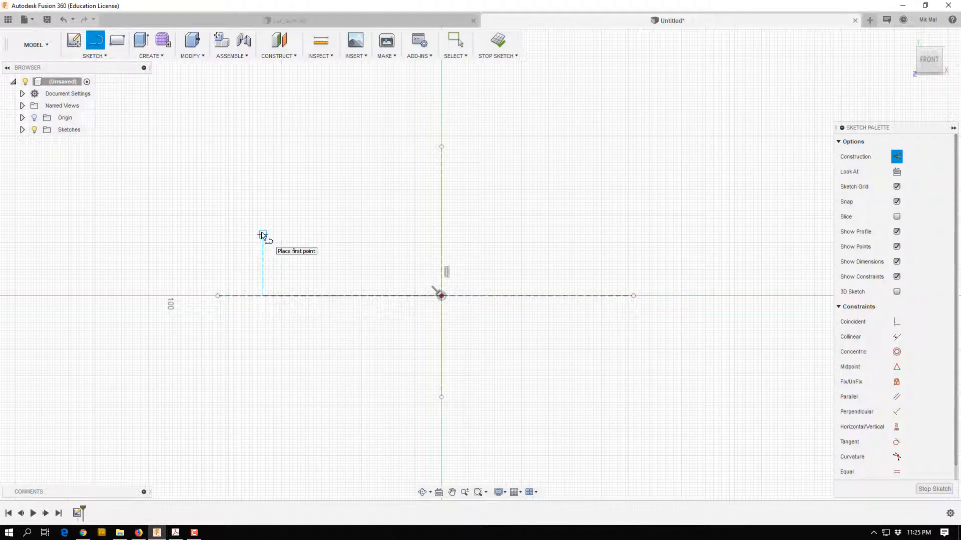
pyautogui.press('Escape')
pyautogui.hotkey('ctrl', 'z')
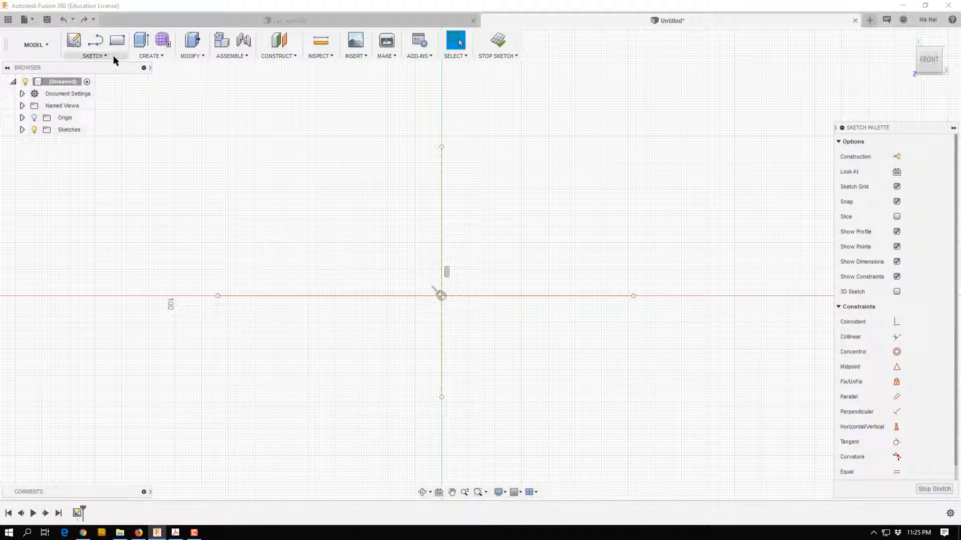
# Step: Draw a solid line about 68 mm long from the origin along the negative side of the horizontal construction line
pyautogui.press('l')
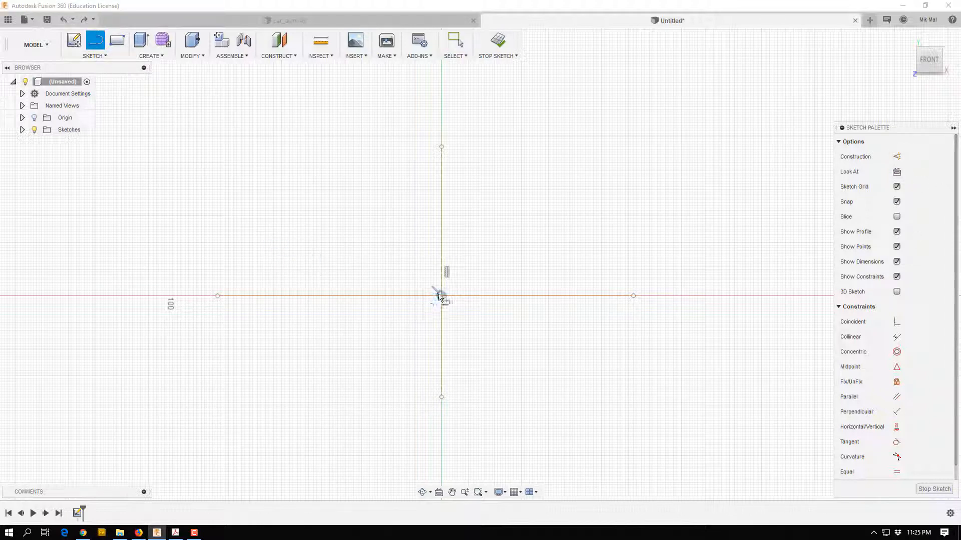
pyautogui.click(441, 296)
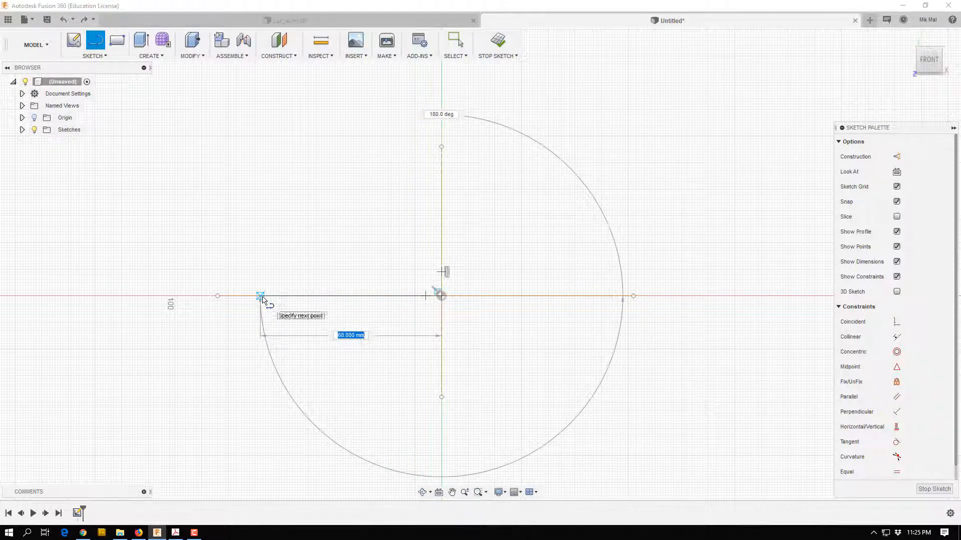
pyautogui.doubleClick(258, 296)
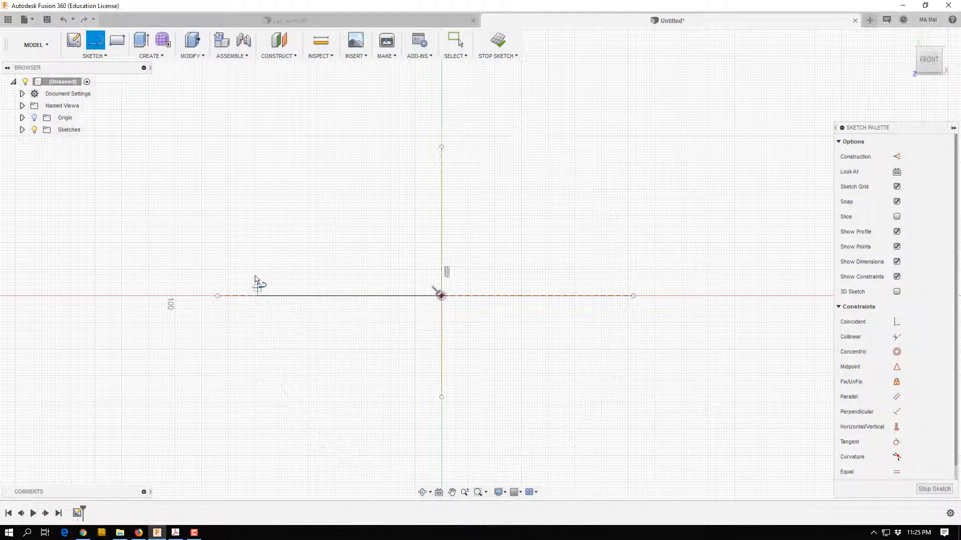
# Step: Draw the stepped half-profile above the base line: about 10 mm wheel top, 8 mm step down, about 60 mm axle edge, and the vertical outer end
pyautogui.click(257, 245)
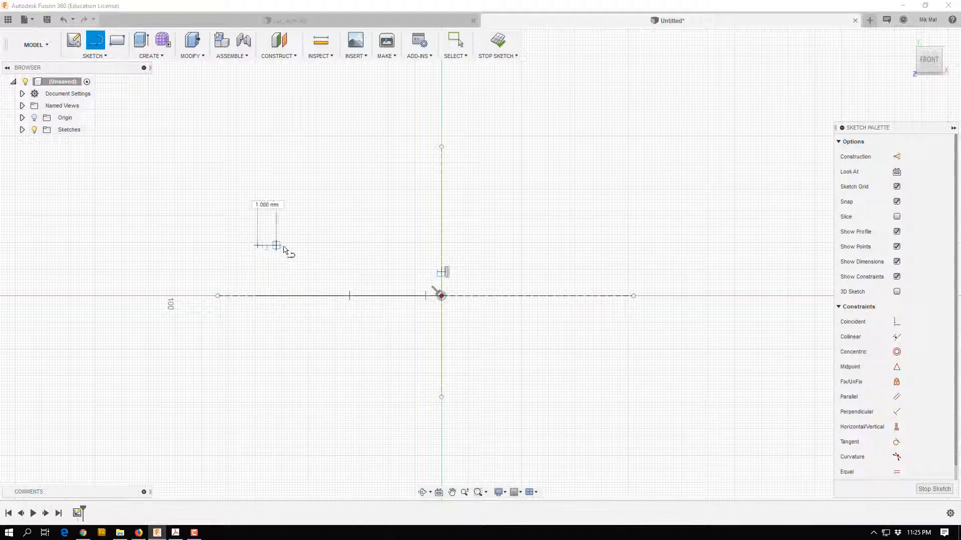
pyautogui.click(284, 245)
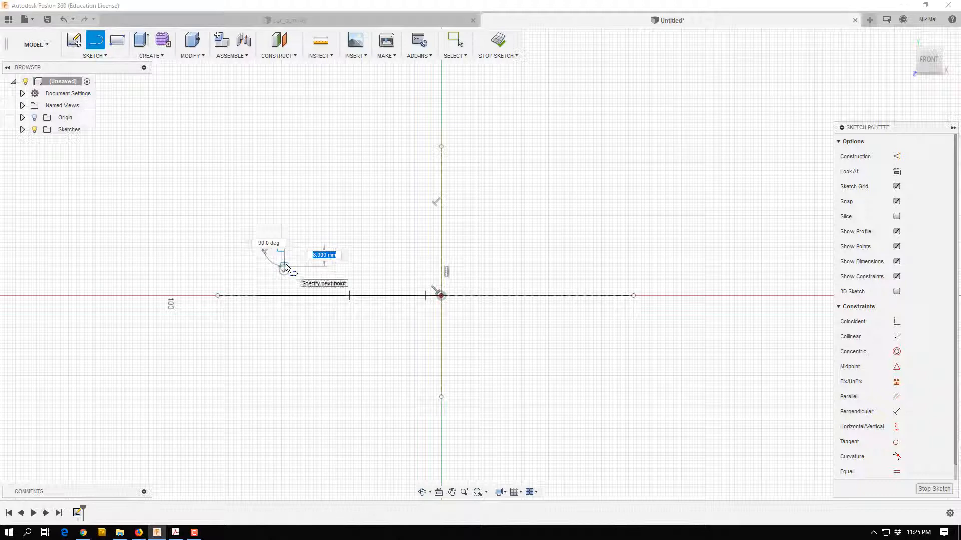
pyautogui.click(285, 267)
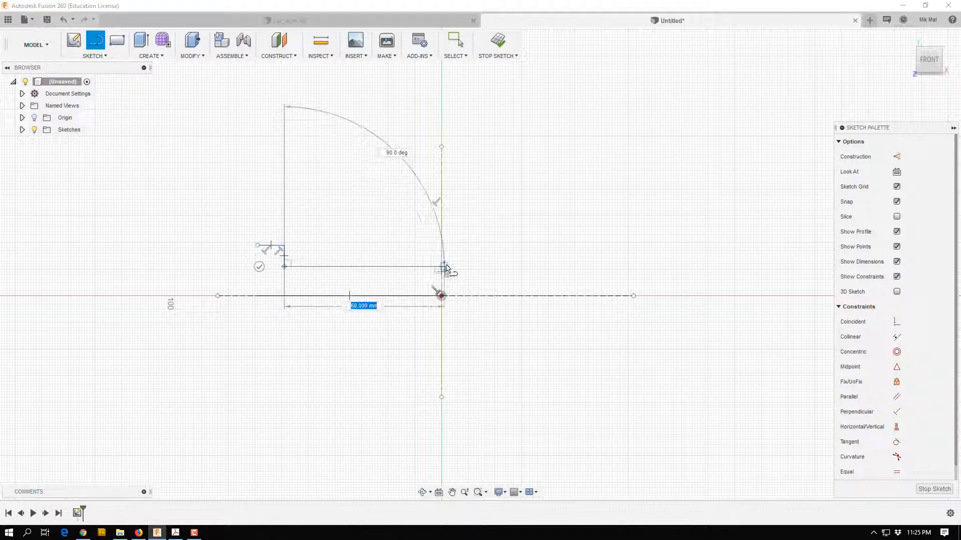
pyautogui.click(442, 267)
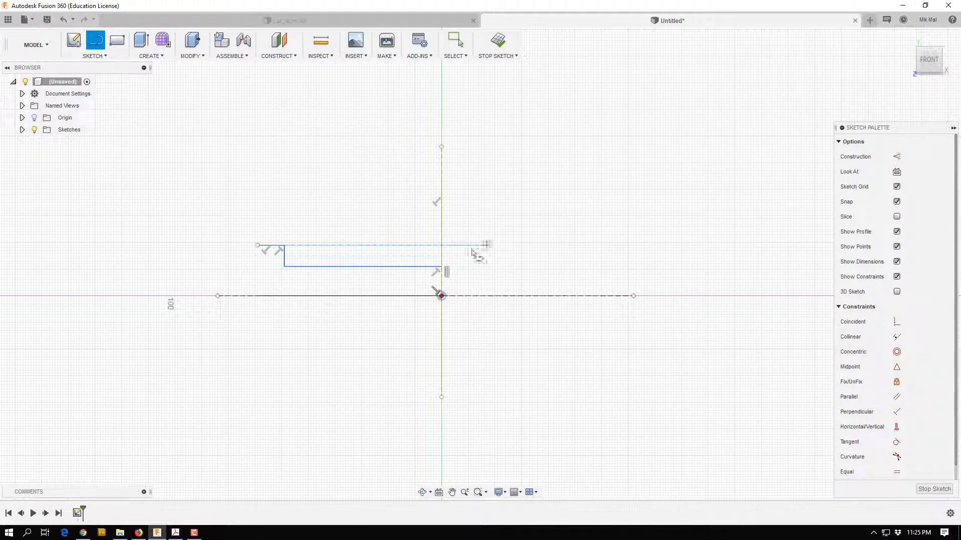
pyautogui.click(257, 245)
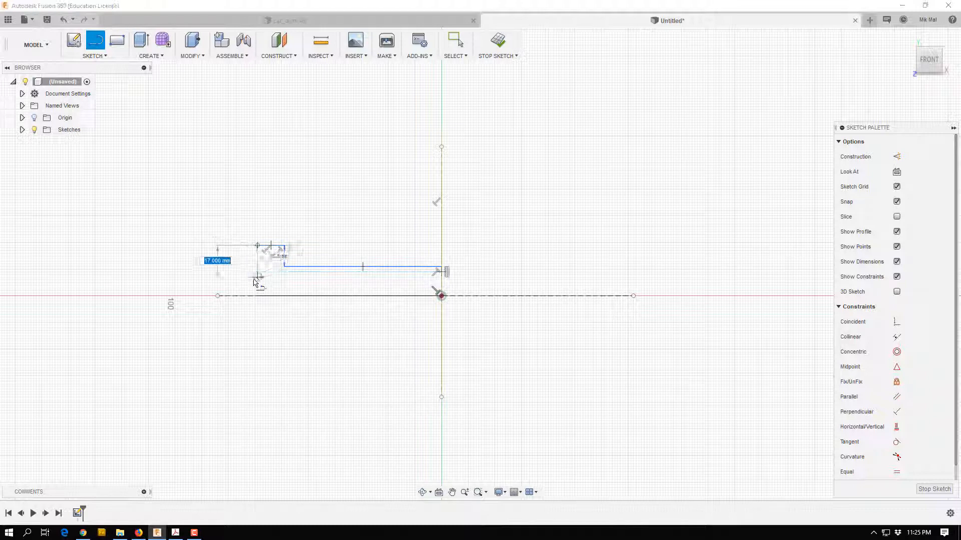
pyautogui.doubleClick(257, 295)
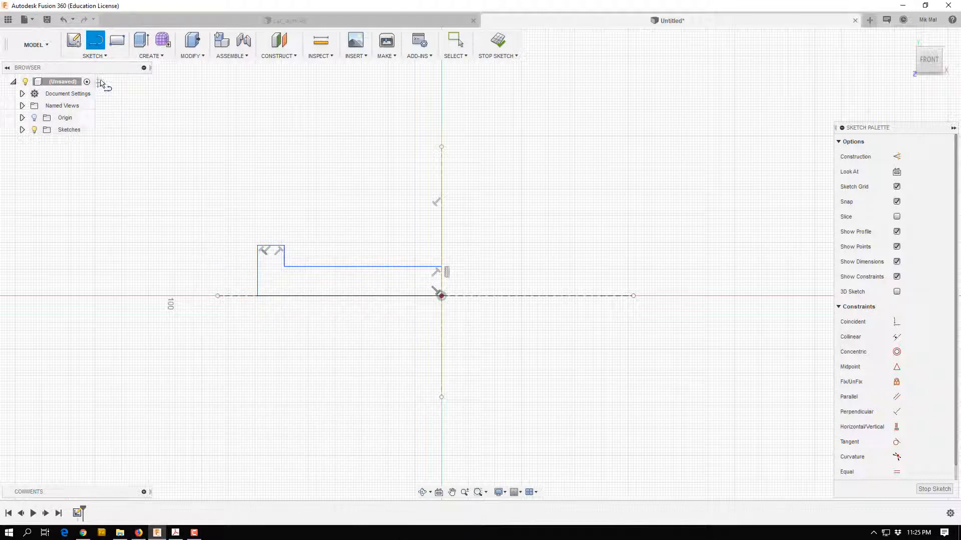
pyautogui.press('Escape')
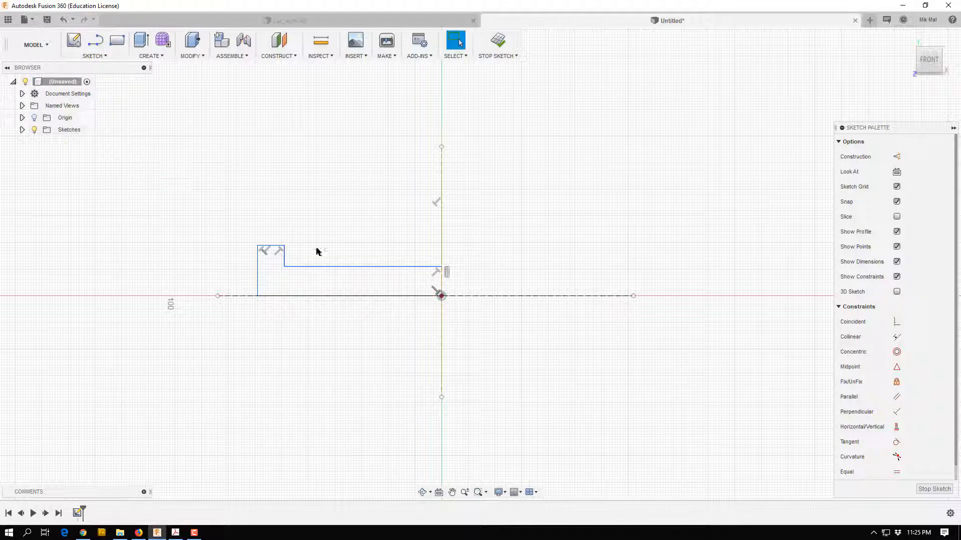
pyautogui.click(321, 296)
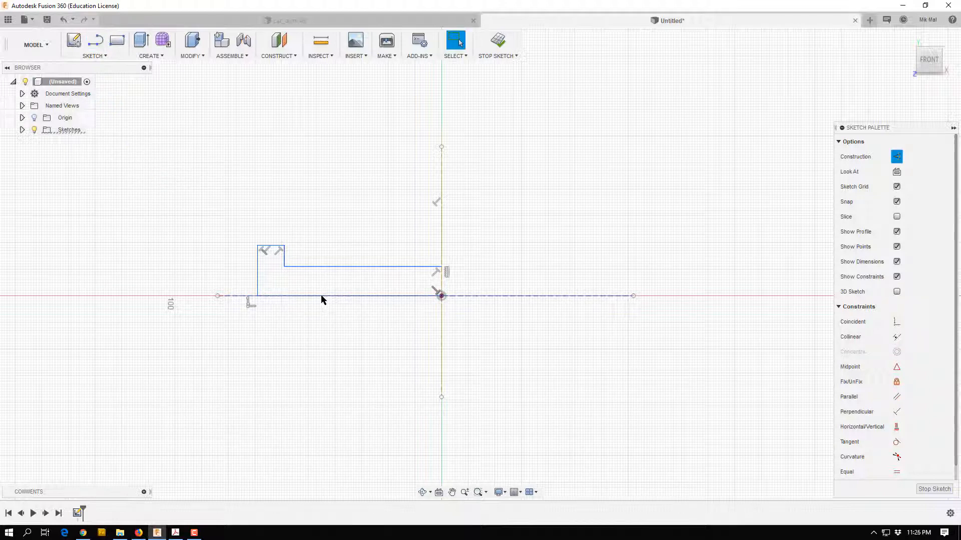
pyautogui.click(257, 289)
pyautogui.keyDown('ctrl'); pyautogui.click(299, 267); pyautogui.keyUp('ctrl')
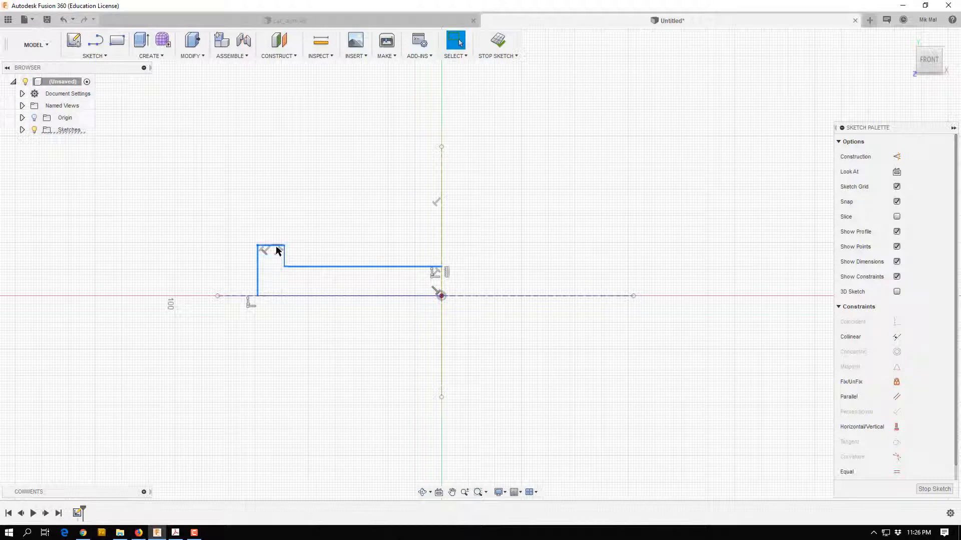
pyautogui.keyDown('ctrl'); pyautogui.click(337, 297); pyautogui.keyUp('ctrl')
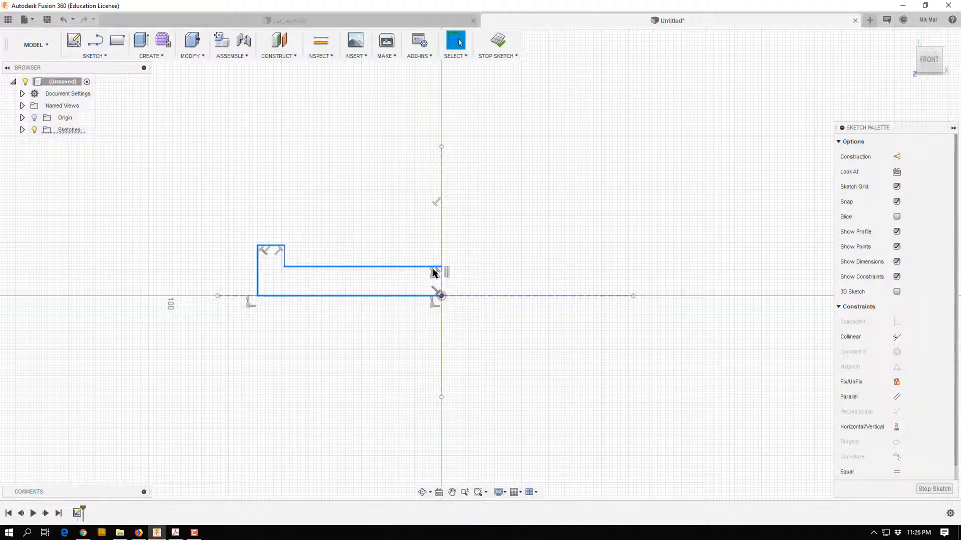
pyautogui.press('Escape')
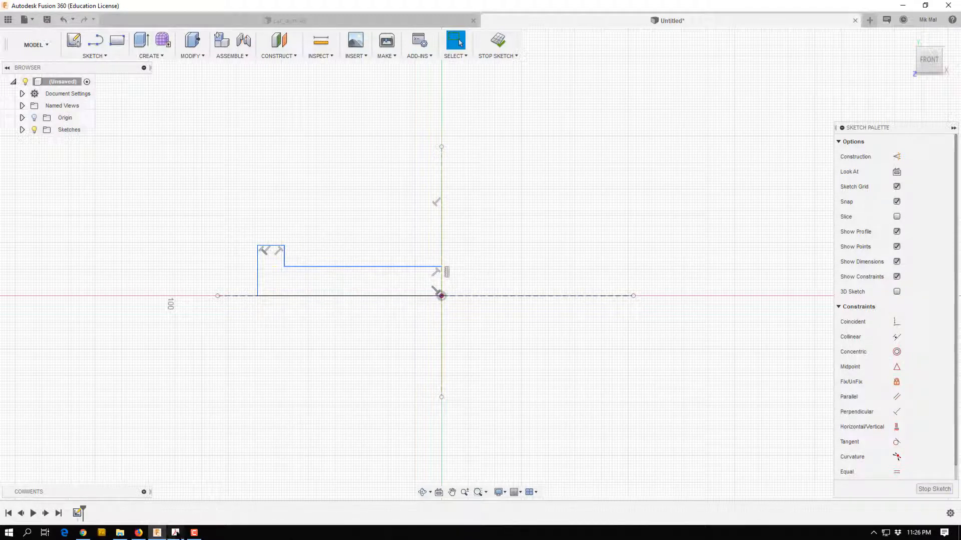
# Step: Review the wheel and axle radii, wheel width and overall length in the PDF drawing and return to the Fusion 360 sketch
pyautogui.hotkey('alt', 'Tab')
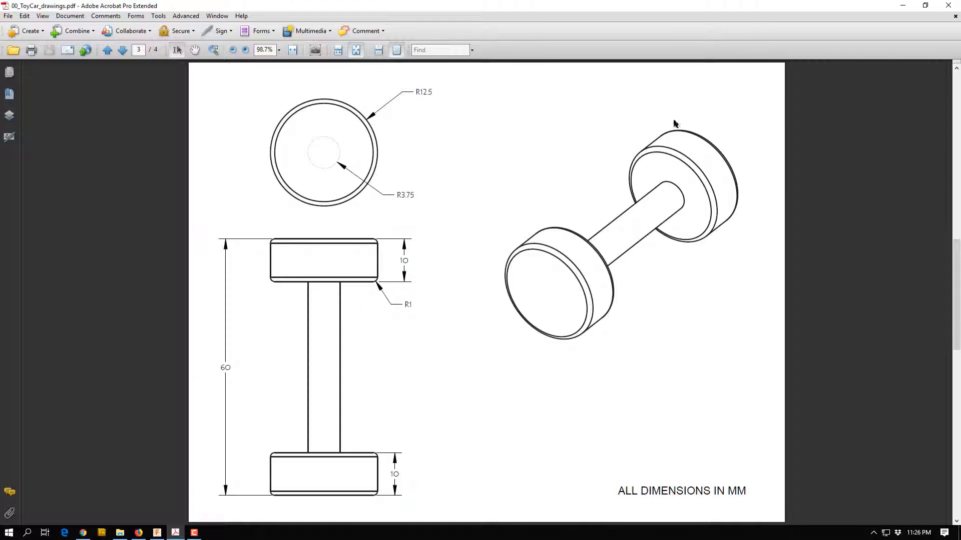
pyautogui.moveTo(159, 534)
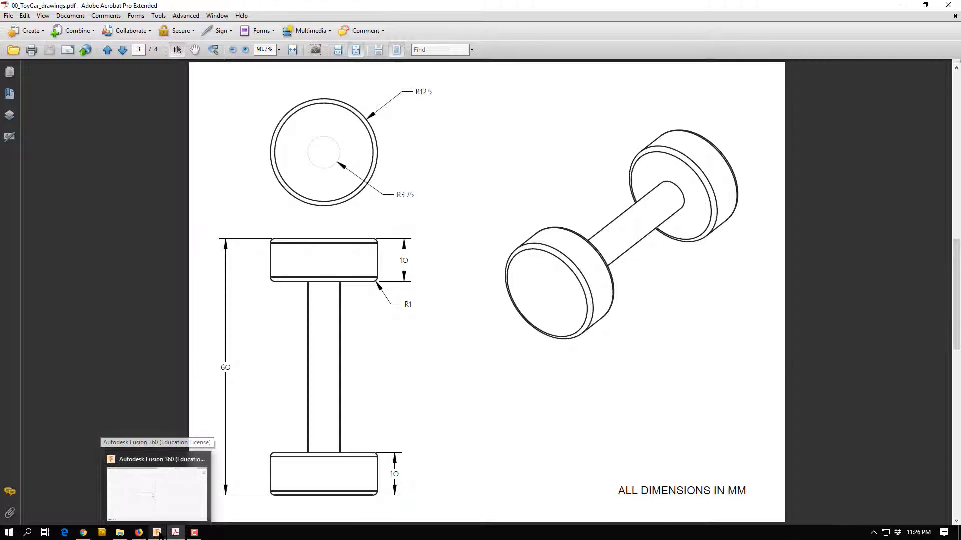
pyautogui.click(158, 533)
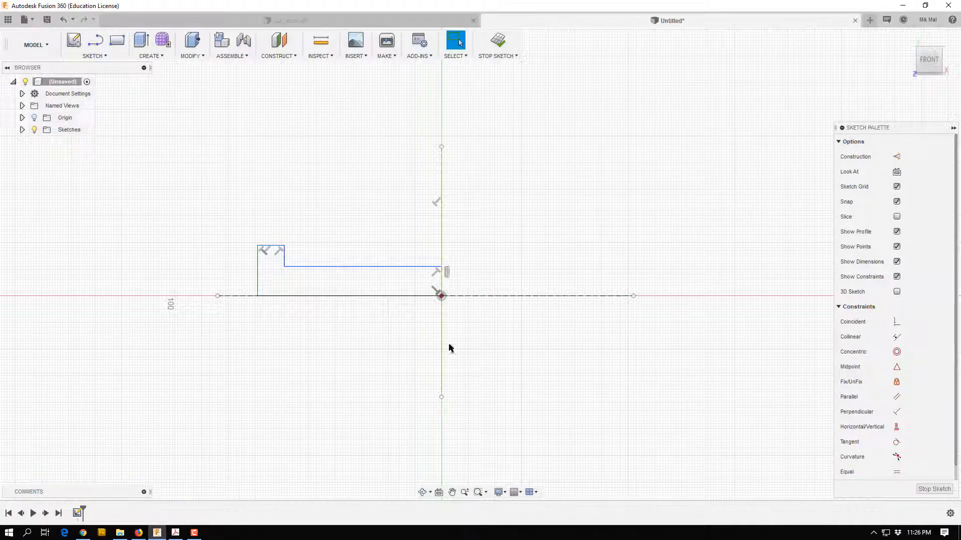
# Step: Dimension the vertical outer end line of the wheel profile to 12.5 mm
pyautogui.press('d')
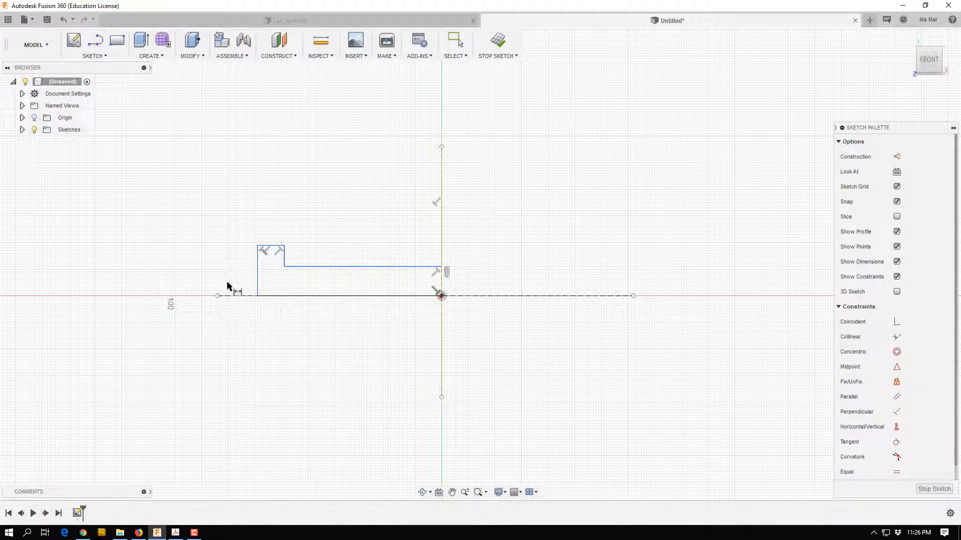
pyautogui.click(257, 279)
pyautogui.click(228, 271)
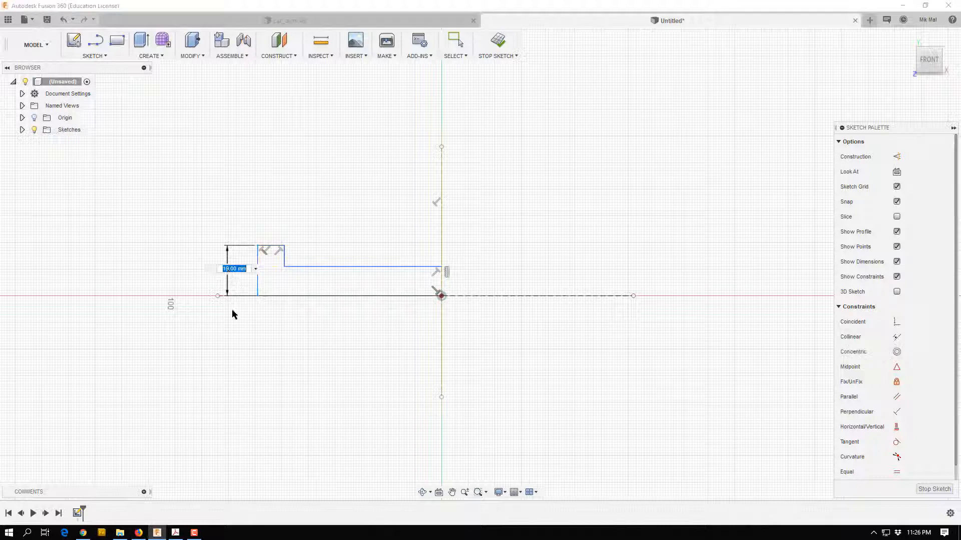
pyautogui.write('12.5')
pyautogui.press('Return')
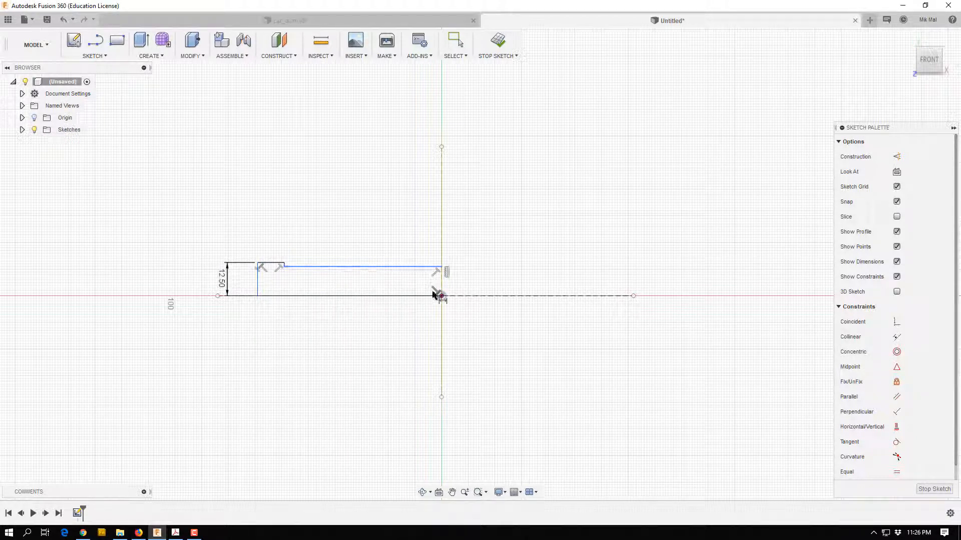
# Step: Dimension the axle's upper edge at 3.75 mm above the origin
pyautogui.click(440, 295)
pyautogui.click(419, 268)
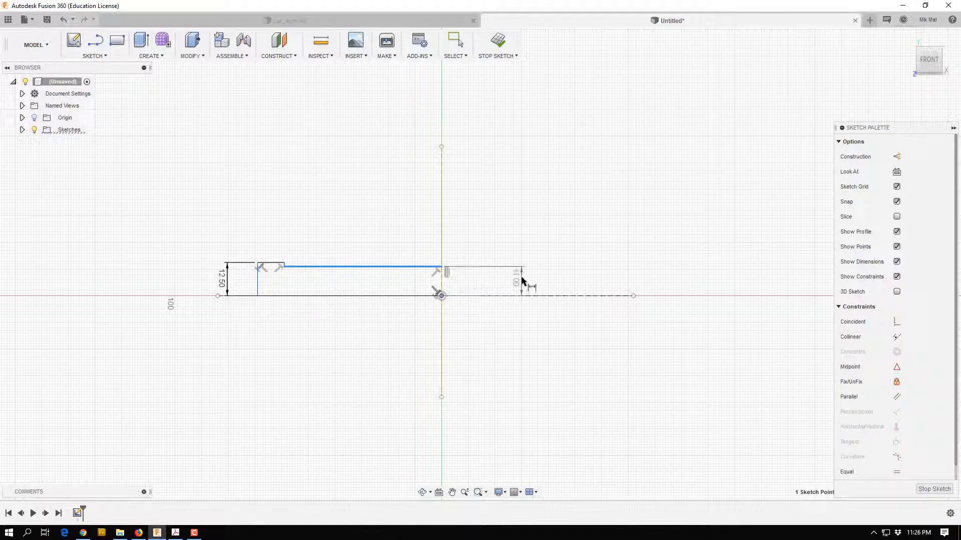
pyautogui.click(303, 282)
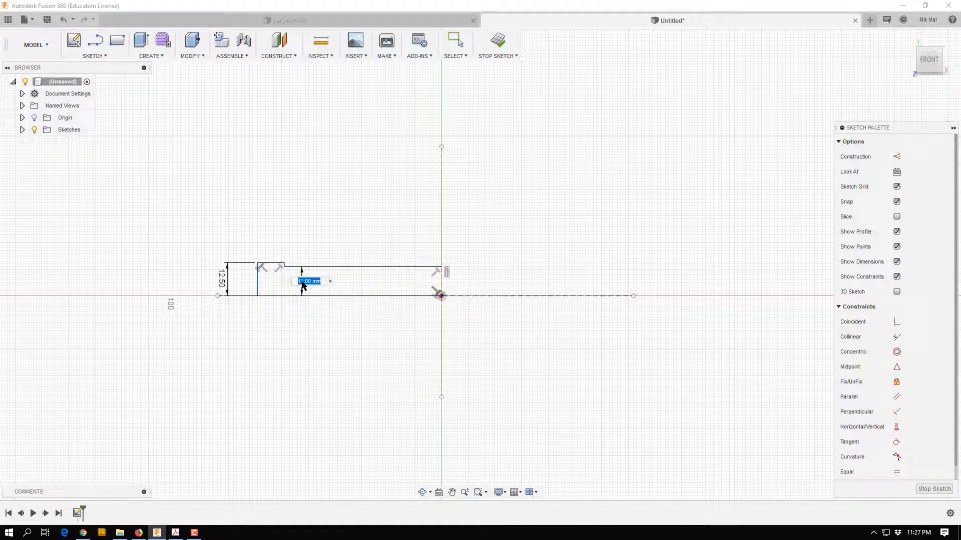
pyautogui.write('3.75')
pyautogui.press('Return')
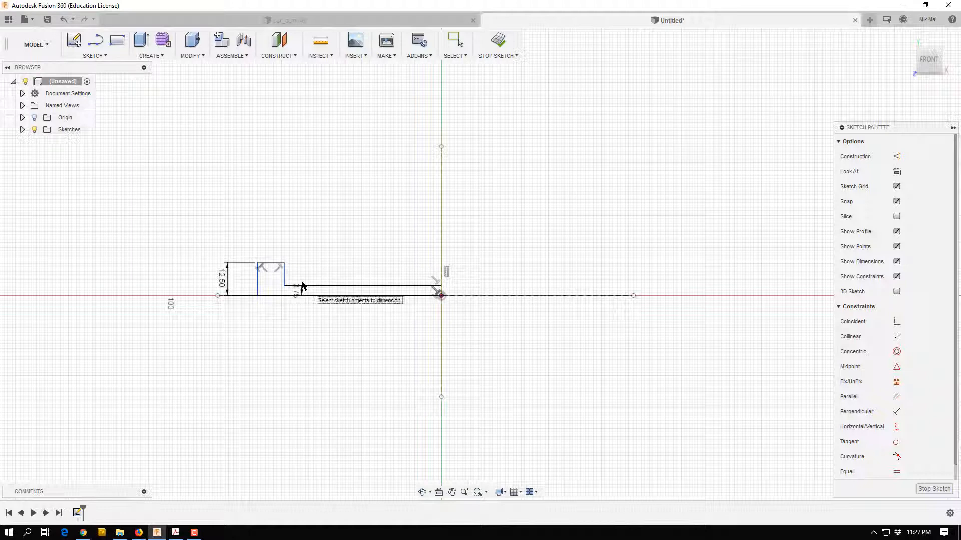
# Step: Dimension the top edge of the wheel profile to a width of 10 mm
pyautogui.click(271, 262)
pyautogui.click(273, 249)
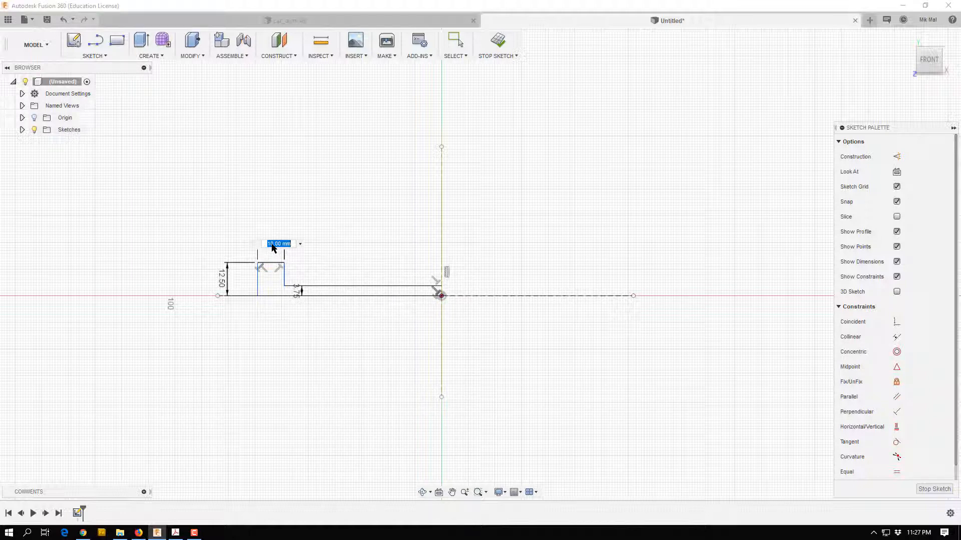
pyautogui.write('10')
pyautogui.press('Return')
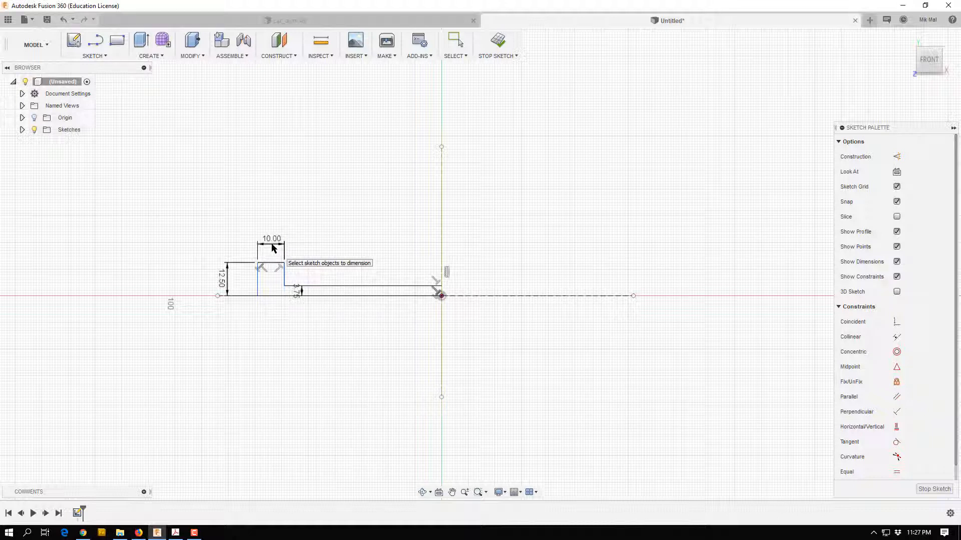
# Step: Set the base line's length to 30 mm and reposition the 3.75 mm dimension inside the wheel profile
pyautogui.click(348, 297)
pyautogui.click(339, 323)
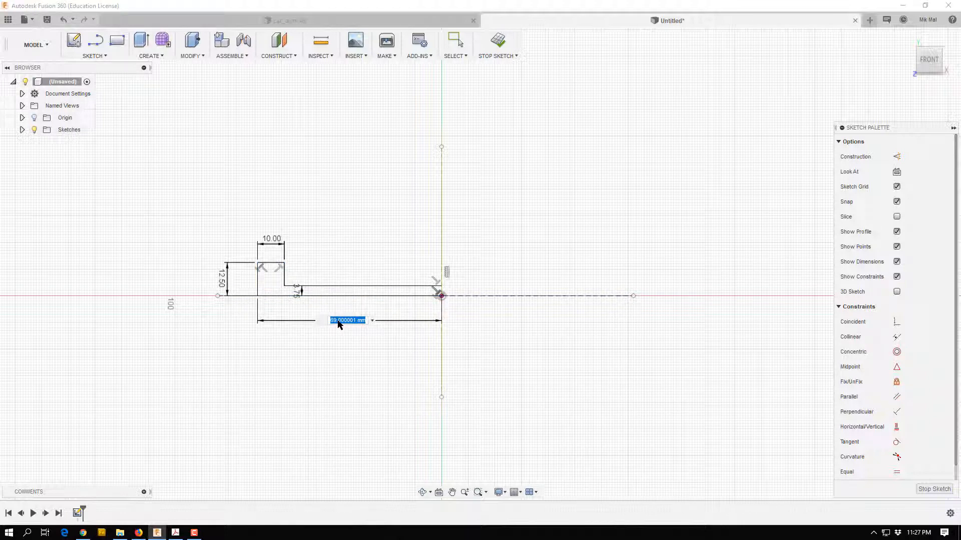
pyautogui.write('30')
pyautogui.press('Return')
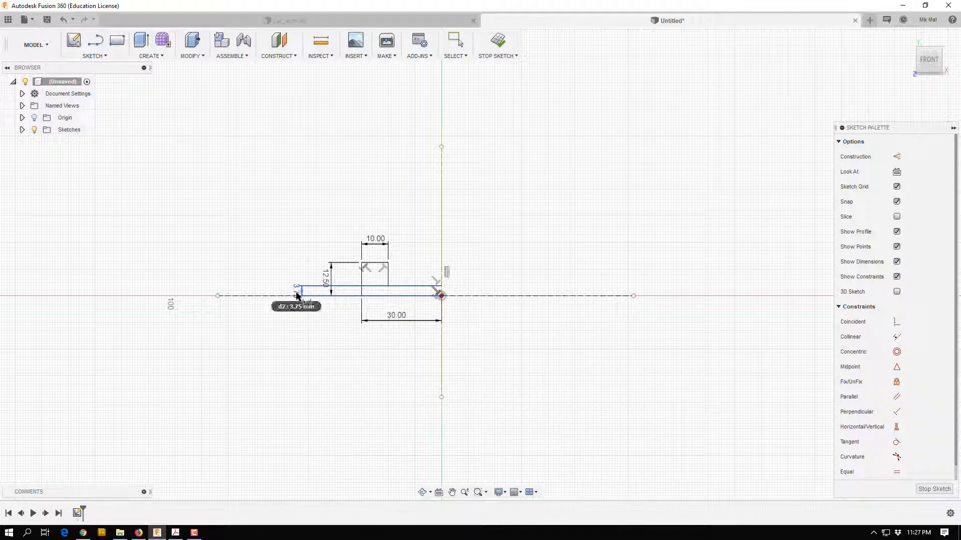
pyautogui.moveTo(297, 294); pyautogui.dragTo(379, 295)
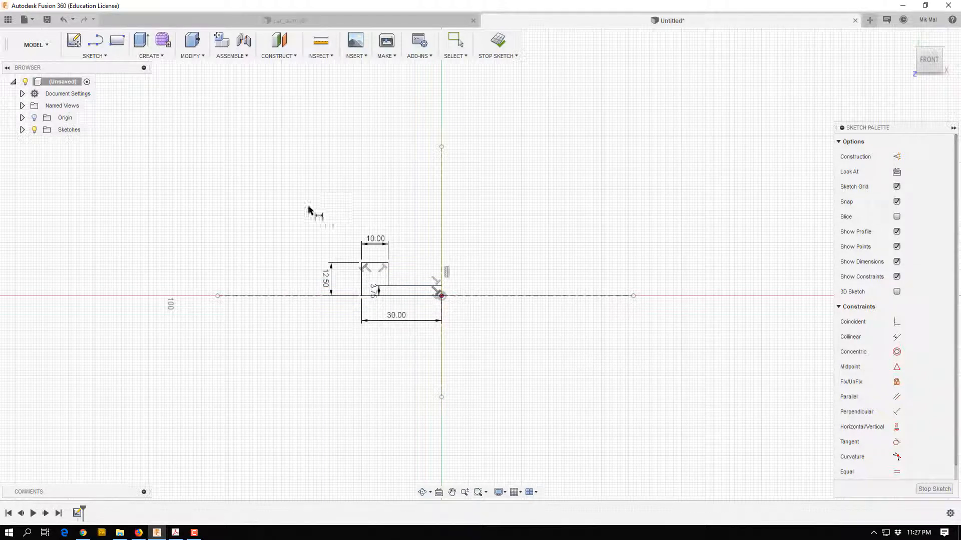
# Step: Mirror the five solid lines of the half-profile across the vertical construction line
pyautogui.click(97, 57)
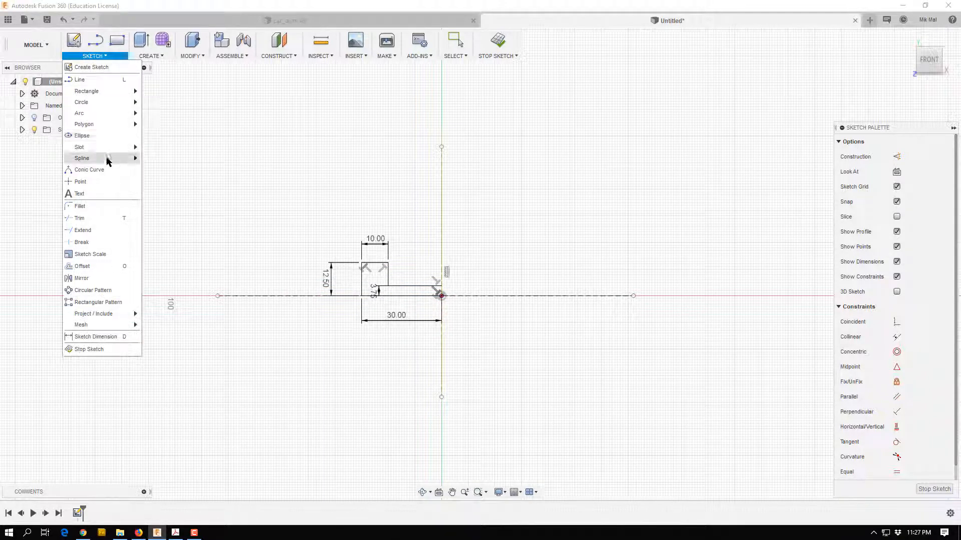
pyautogui.click(100, 278)
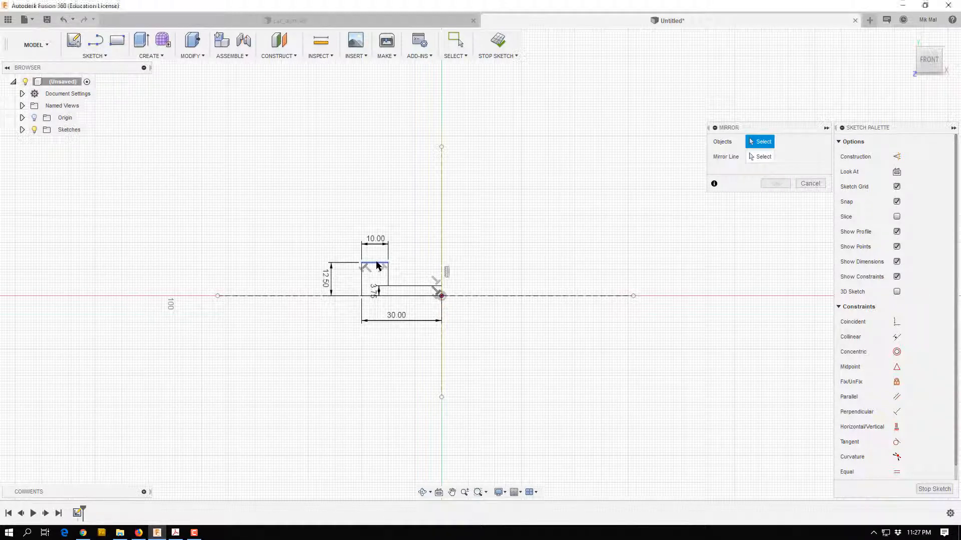
pyautogui.click(389, 276)
pyautogui.click(388, 274)
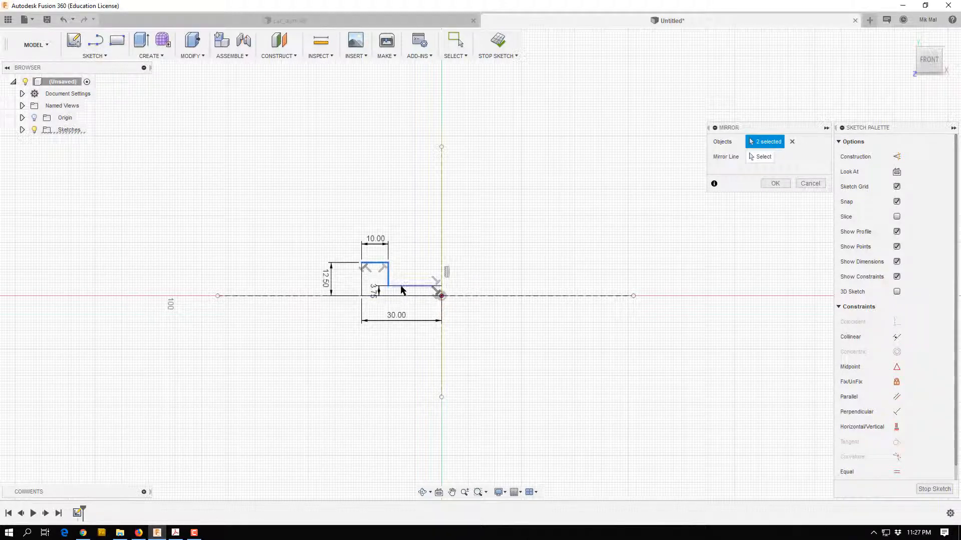
pyautogui.click(401, 286)
pyautogui.click(387, 295)
pyautogui.click(362, 282)
pyautogui.click(758, 158)
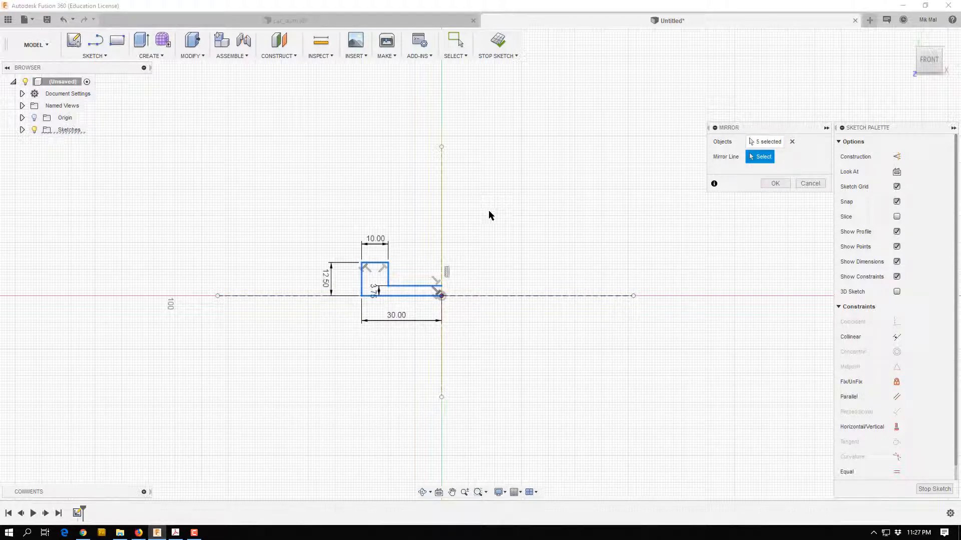
pyautogui.click(441, 246)
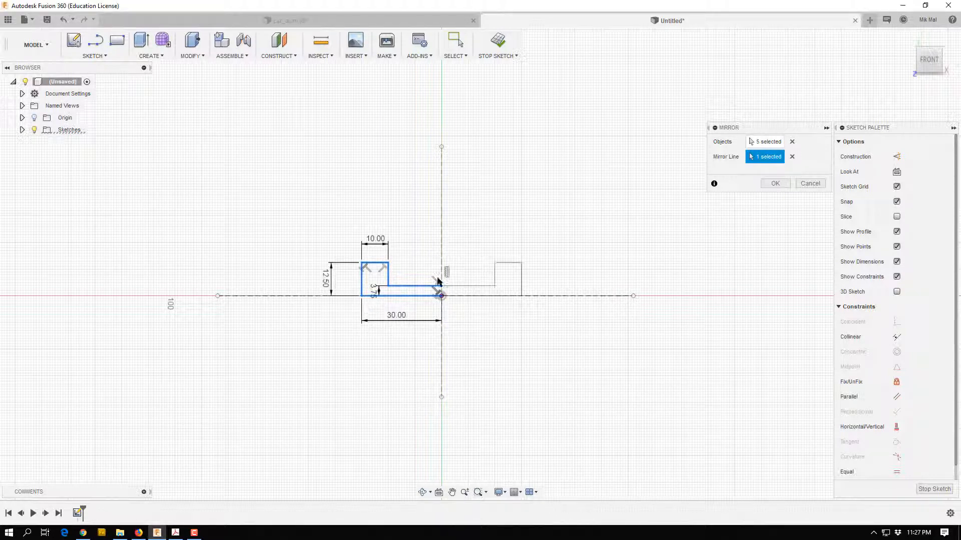
pyautogui.click(761, 184)
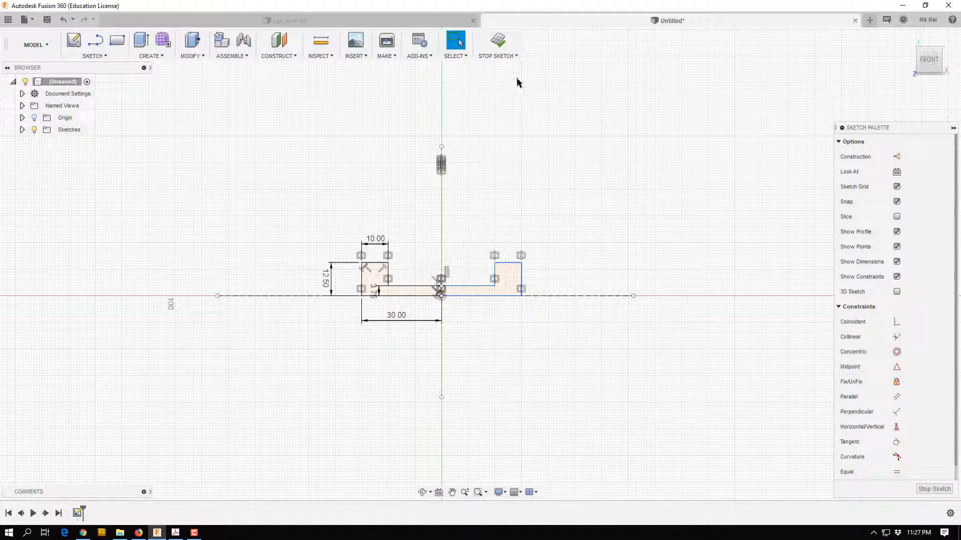
# Step: Finish the sketch and revolve the closed profile 360° around the horizontal construction line as a new body
pyautogui.click(498, 41)
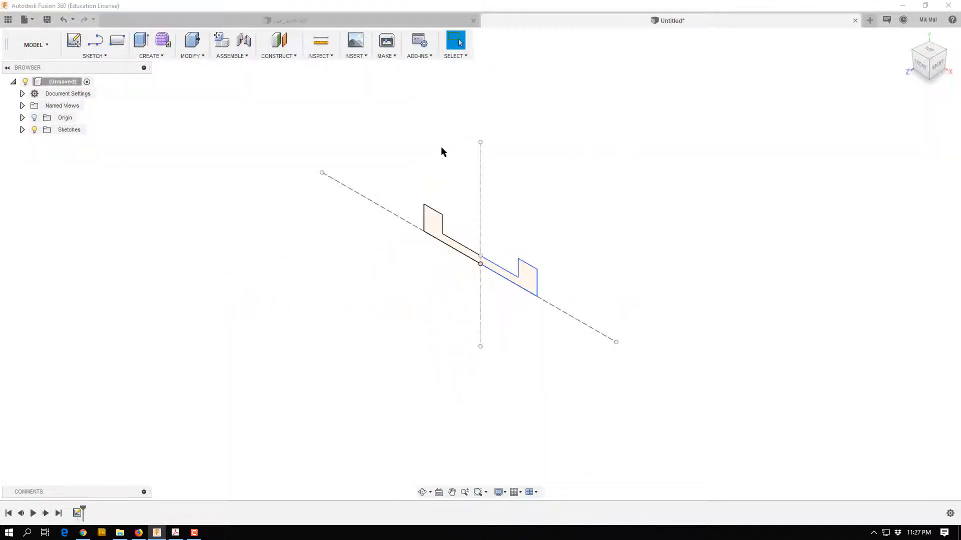
pyautogui.click(152, 56)
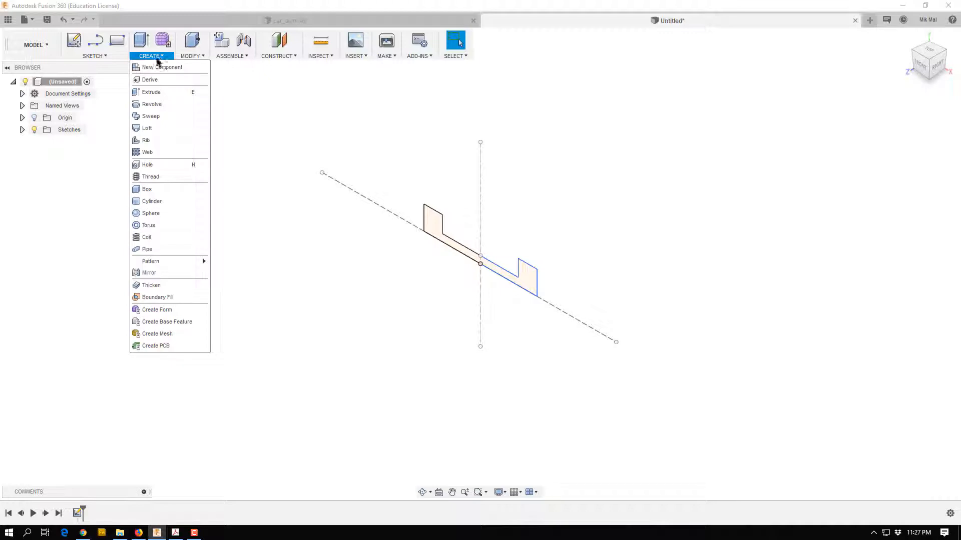
pyautogui.click(151, 104)
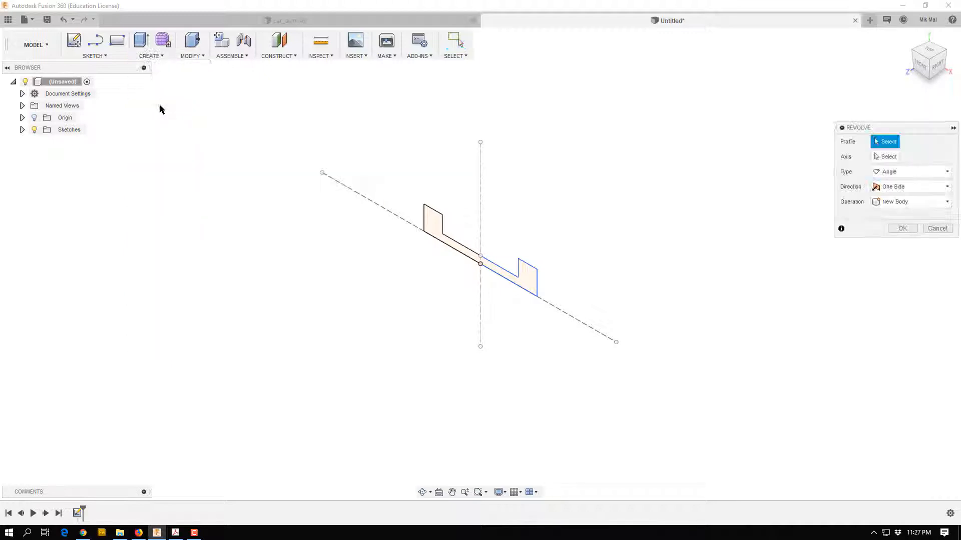
pyautogui.click(428, 228)
pyautogui.click(883, 156)
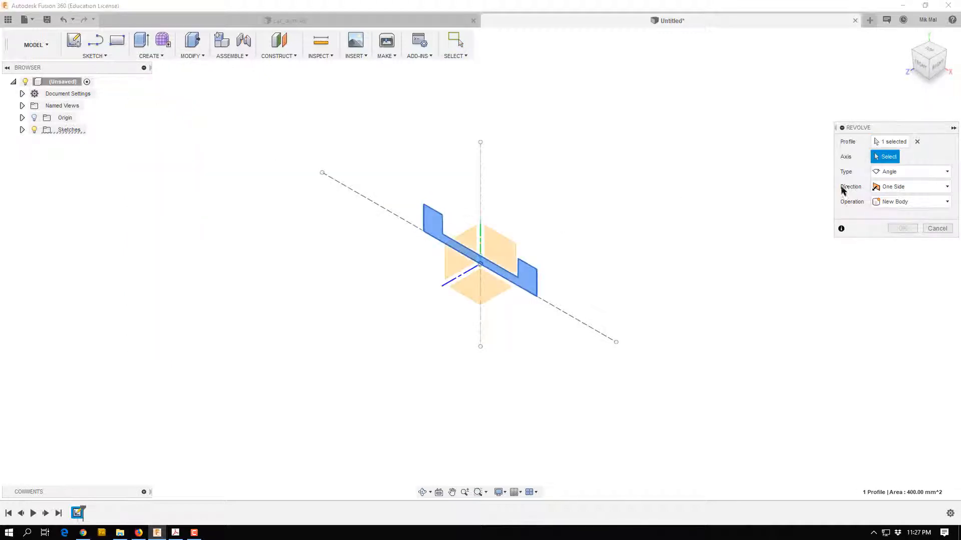
pyautogui.click(585, 325)
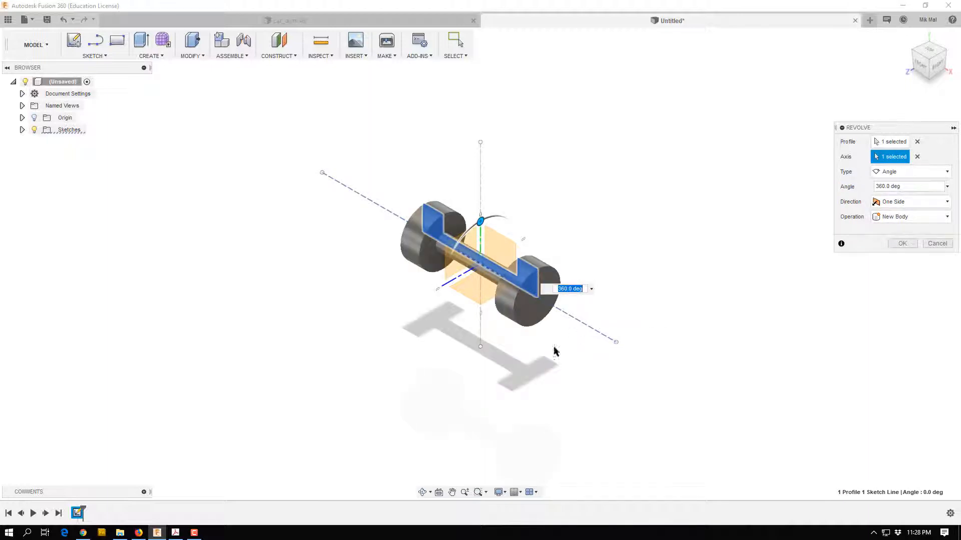
pyautogui.keyDown('shift'); pyautogui.moveTo(562, 382); pyautogui.dragTo(643, 353, button='middle'); pyautogui.keyUp('shift')
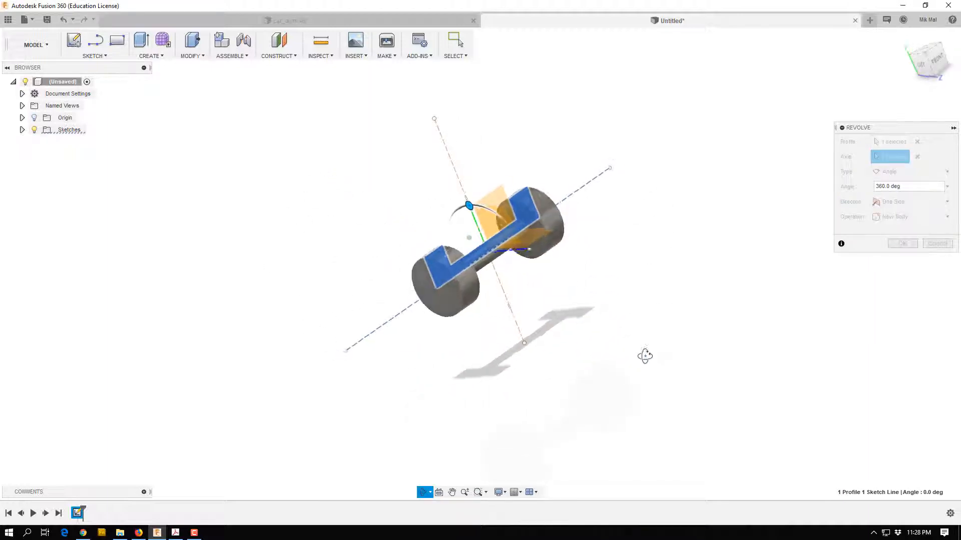
pyautogui.click(901, 243)
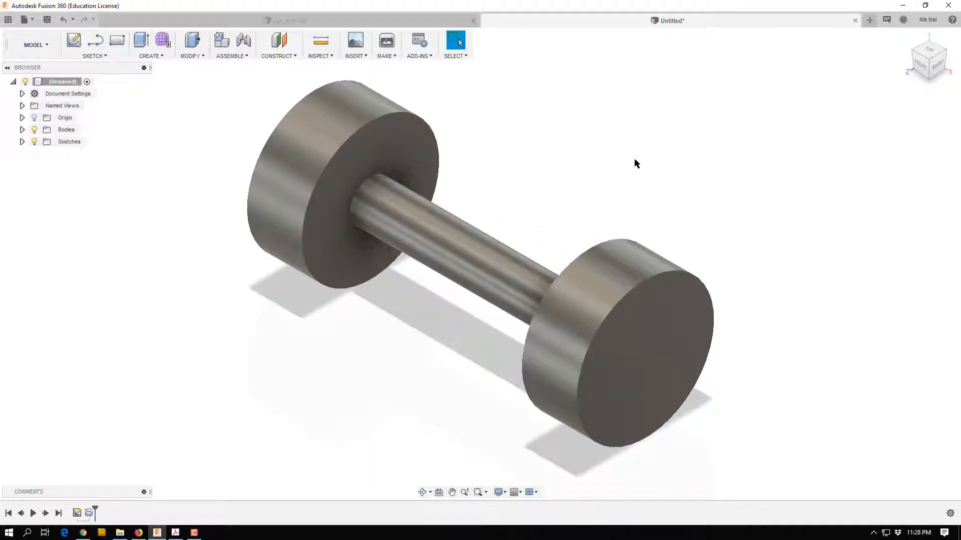
# Step: Fillet the four outer circular edges of the two wheels with a 1 mm constant radius
pyautogui.press('f')
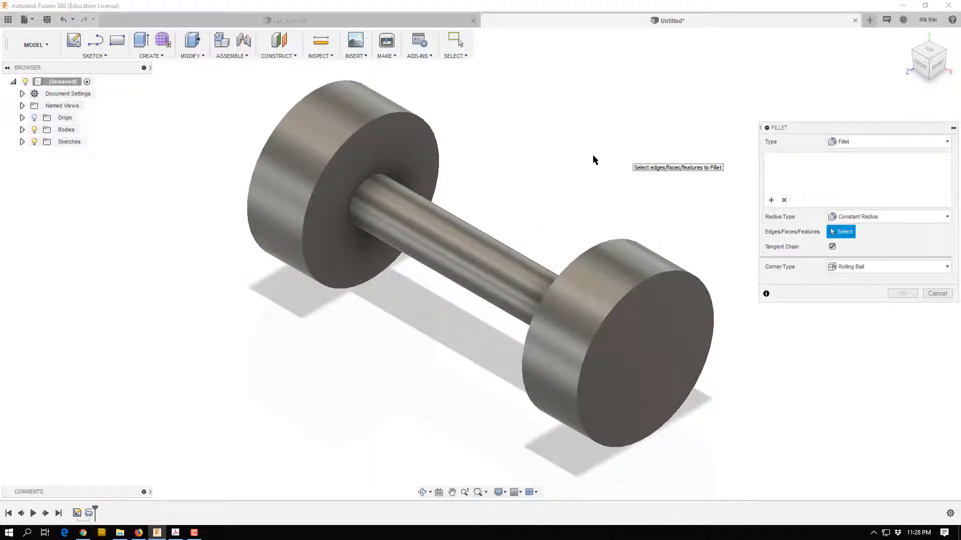
pyautogui.click(323, 89)
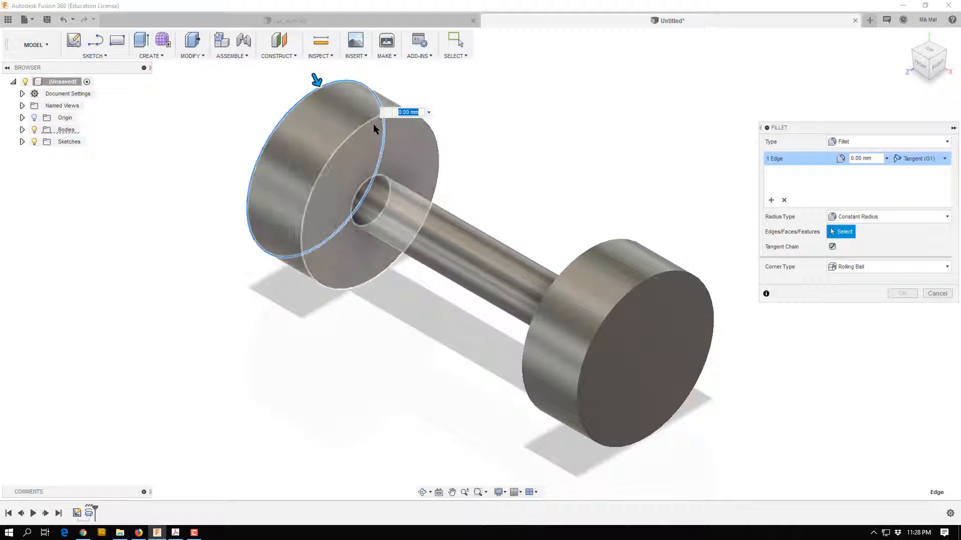
pyautogui.click(378, 116)
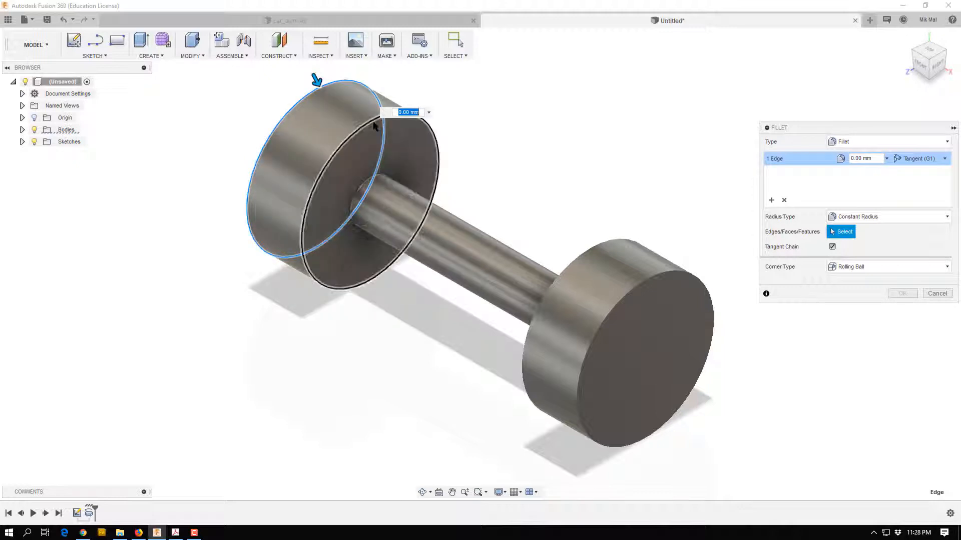
pyautogui.click(595, 249)
pyautogui.click(712, 302)
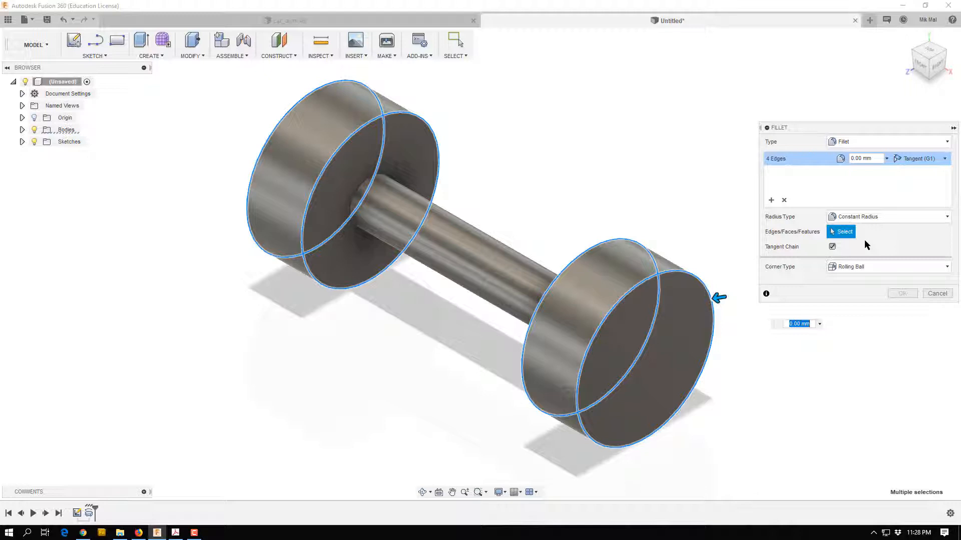
pyautogui.write('1')
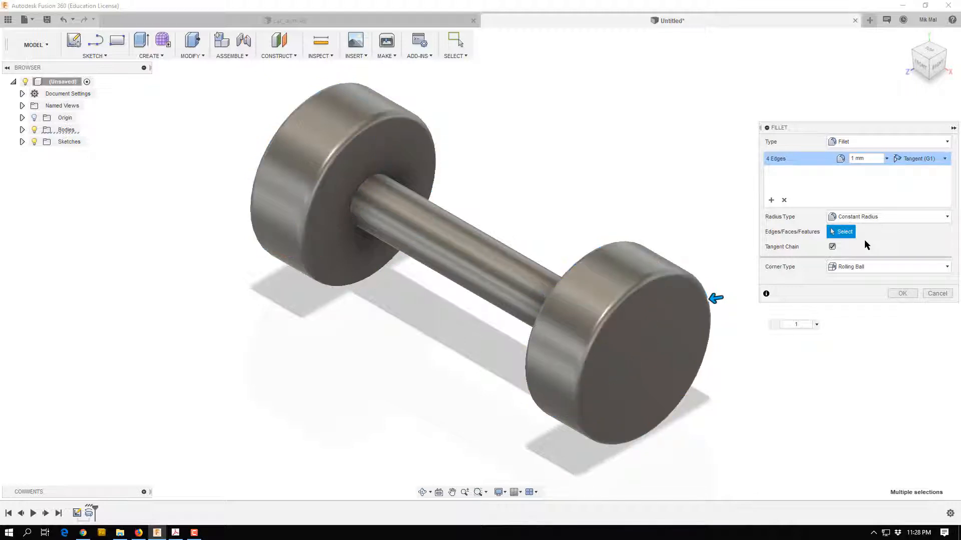
pyautogui.click(898, 294)
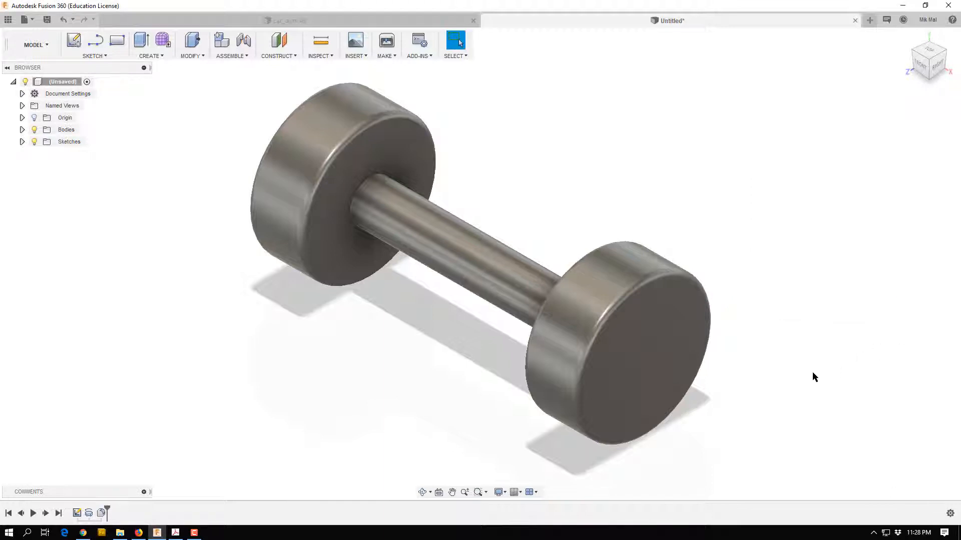
pyautogui.moveTo(772, 383)
pyautogui.keyDown('shift'); pyautogui.mouseDown(button='middle')
pyautogui.moveTo(810, 317)
pyautogui.moveTo(776, 366)
pyautogui.mouseUp(button='middle'); pyautogui.keyUp('shift')
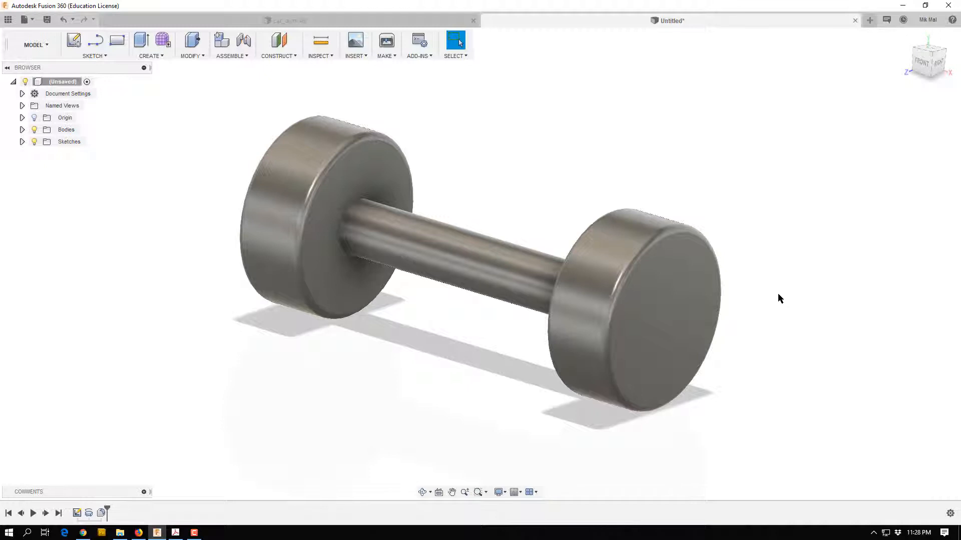